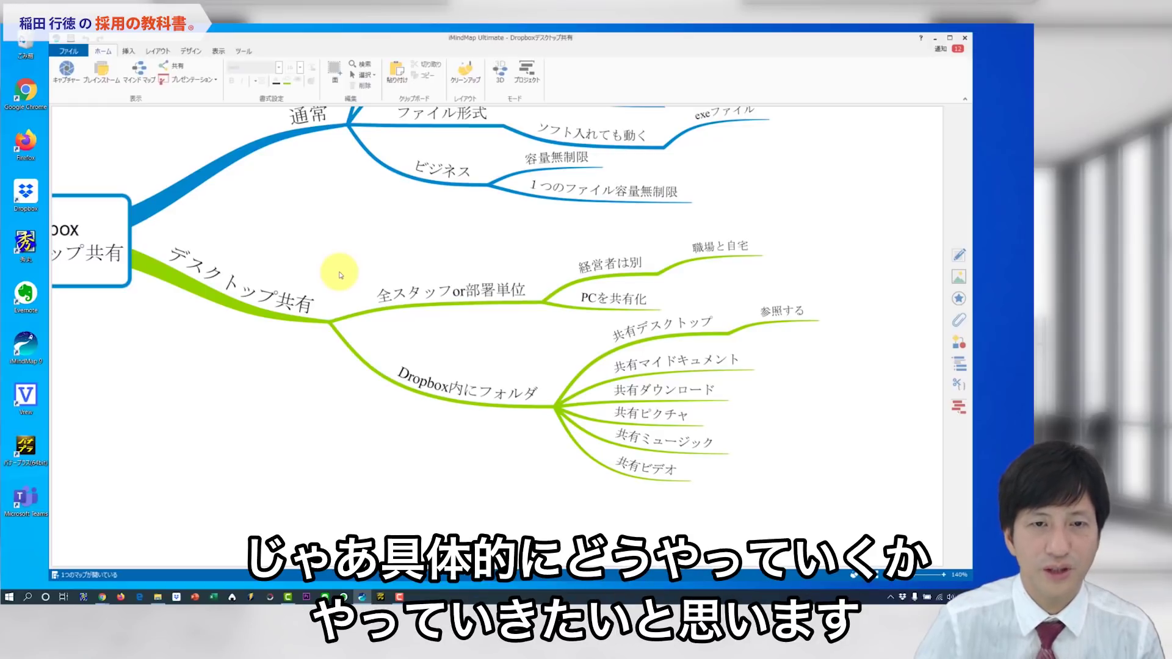
Minimize the mind map and look through the contents of the Desktop, Documents, Pictures, Music and Videos folders
{"action": "left_click", "coordinate": [936, 39]}
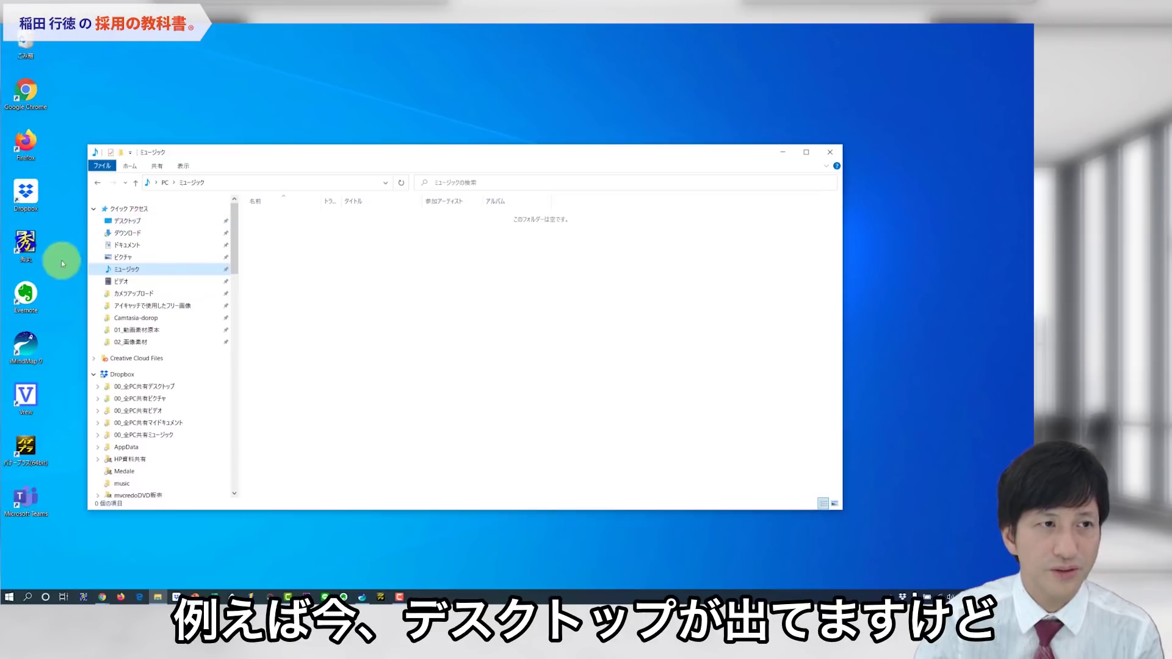
{"action": "left_click", "coordinate": [141, 223]}
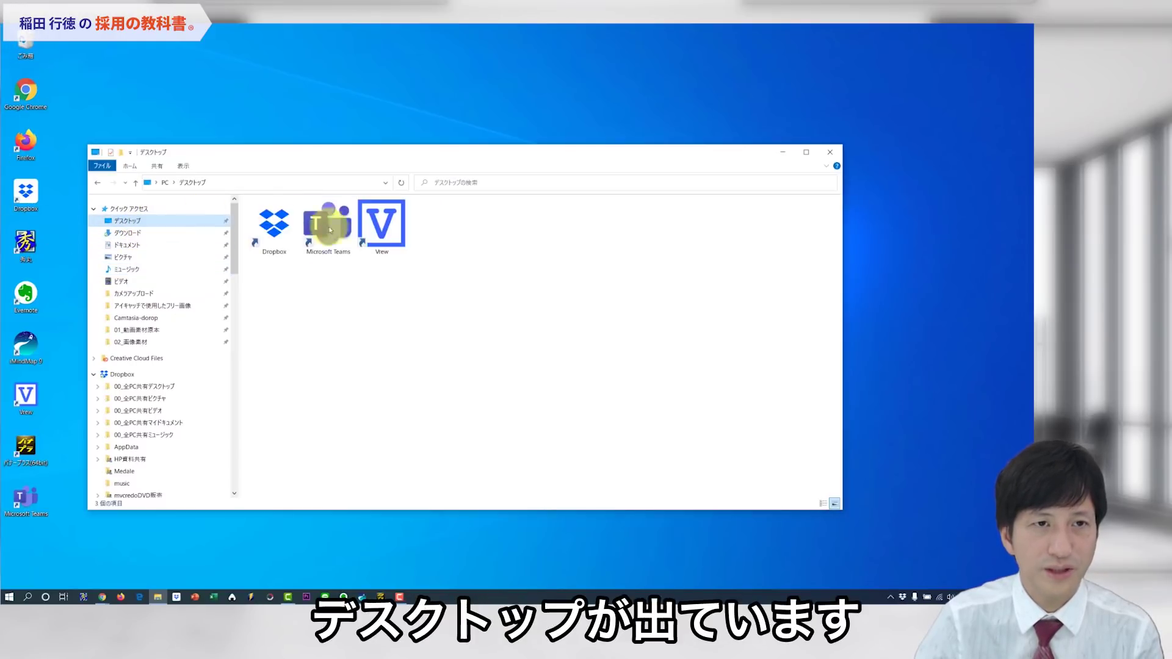
{"action": "left_click", "coordinate": [174, 246]}
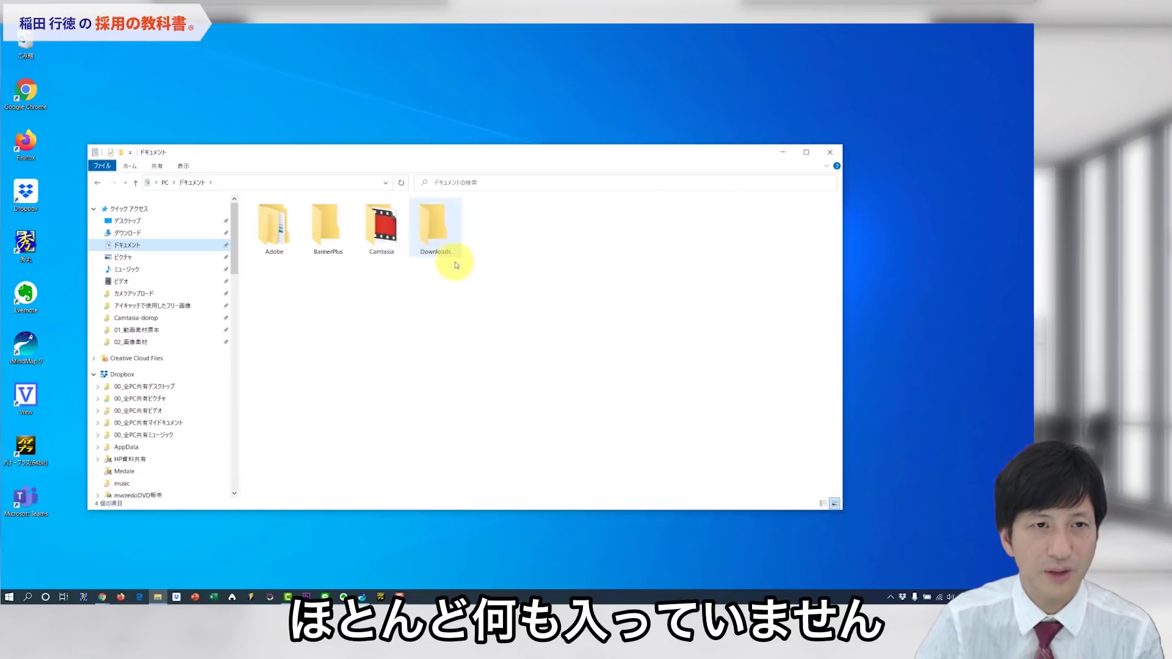
{"action": "left_click", "coordinate": [154, 260]}
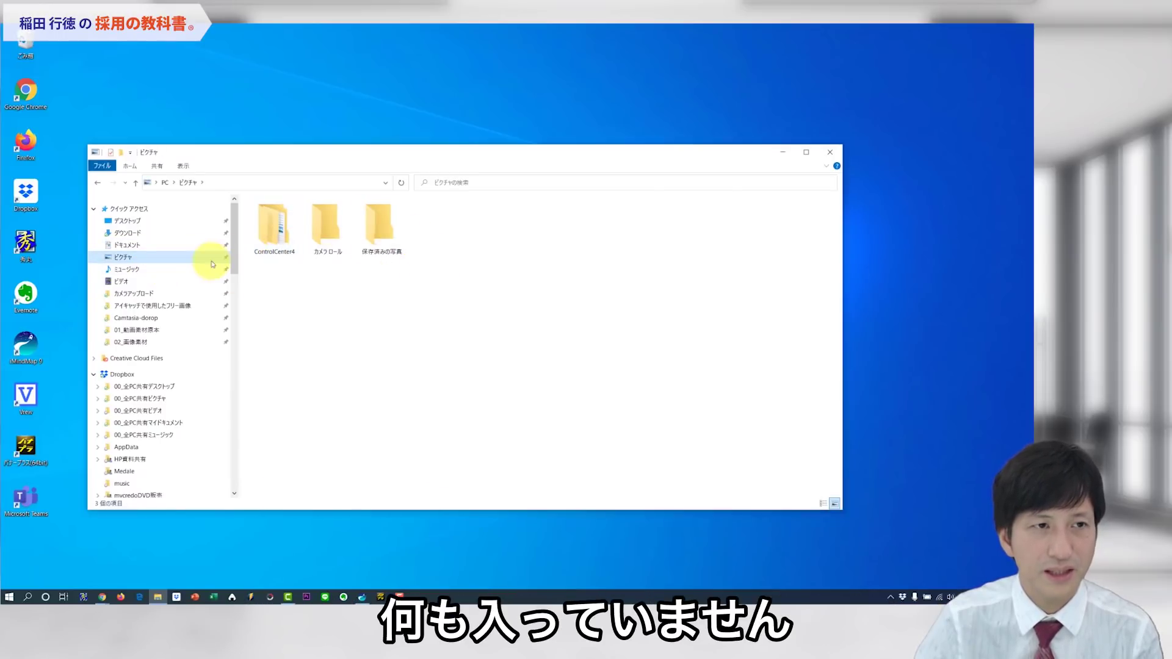
{"action": "left_click", "coordinate": [183, 269]}
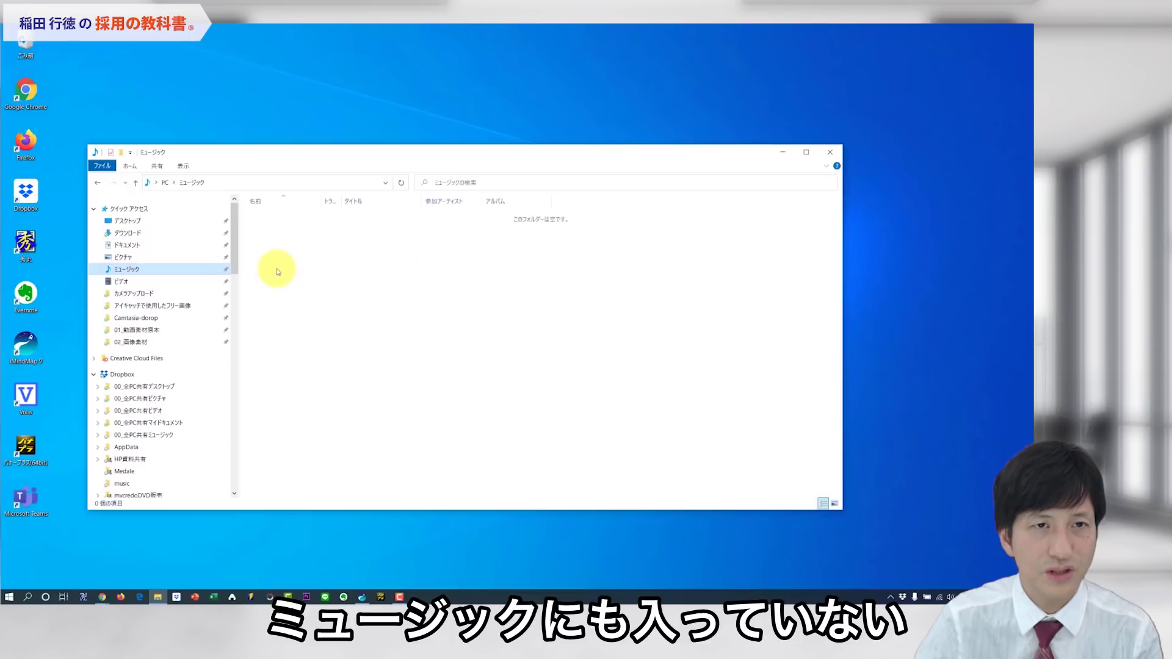
{"action": "left_click", "coordinate": [189, 280]}
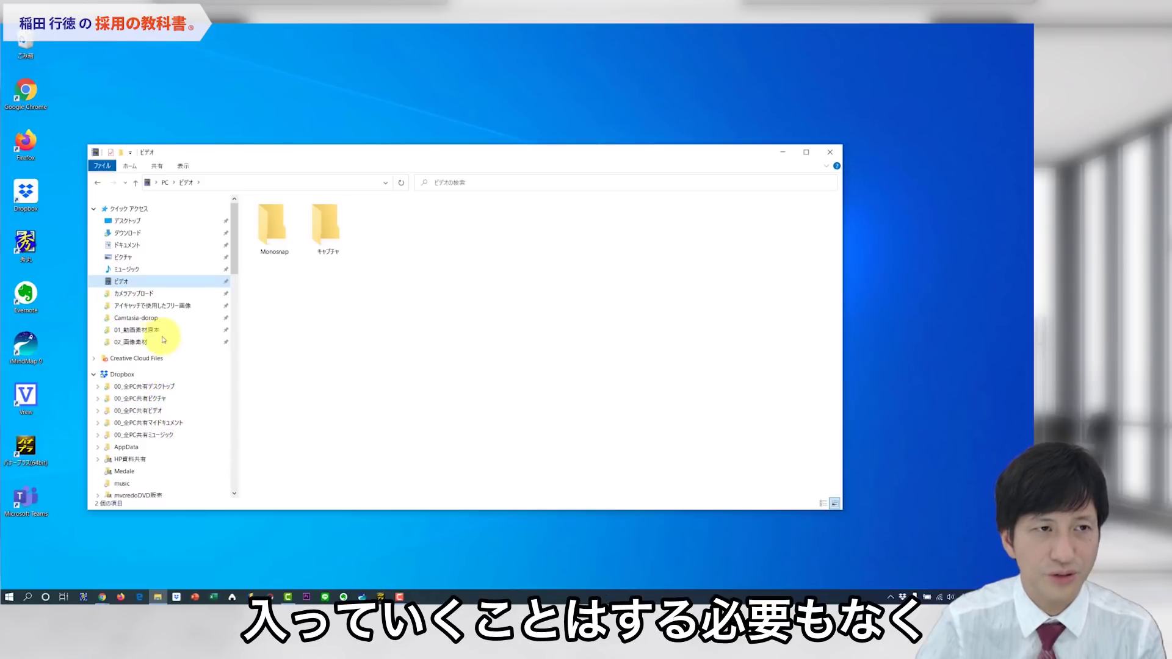
Check the Downloads folder's storage location in its properties, close them without changes, and view the Downloads contents
{"action": "right_click", "coordinate": [150, 240]}
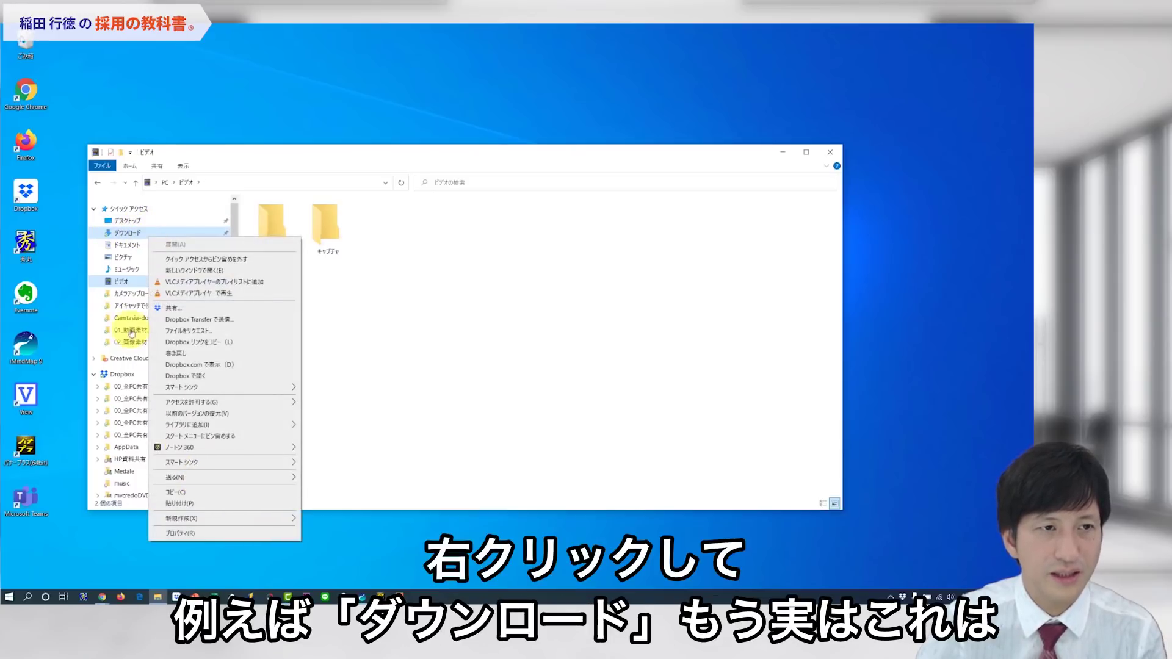
{"action": "left_click", "coordinate": [191, 541]}
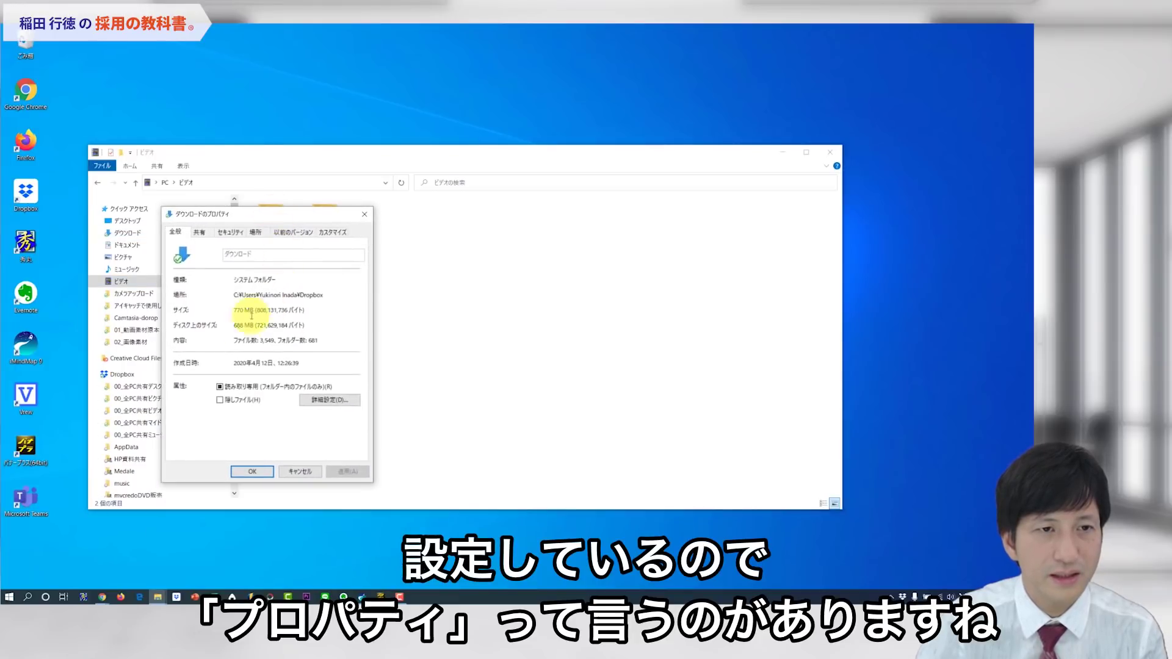
{"action": "left_click", "coordinate": [256, 232]}
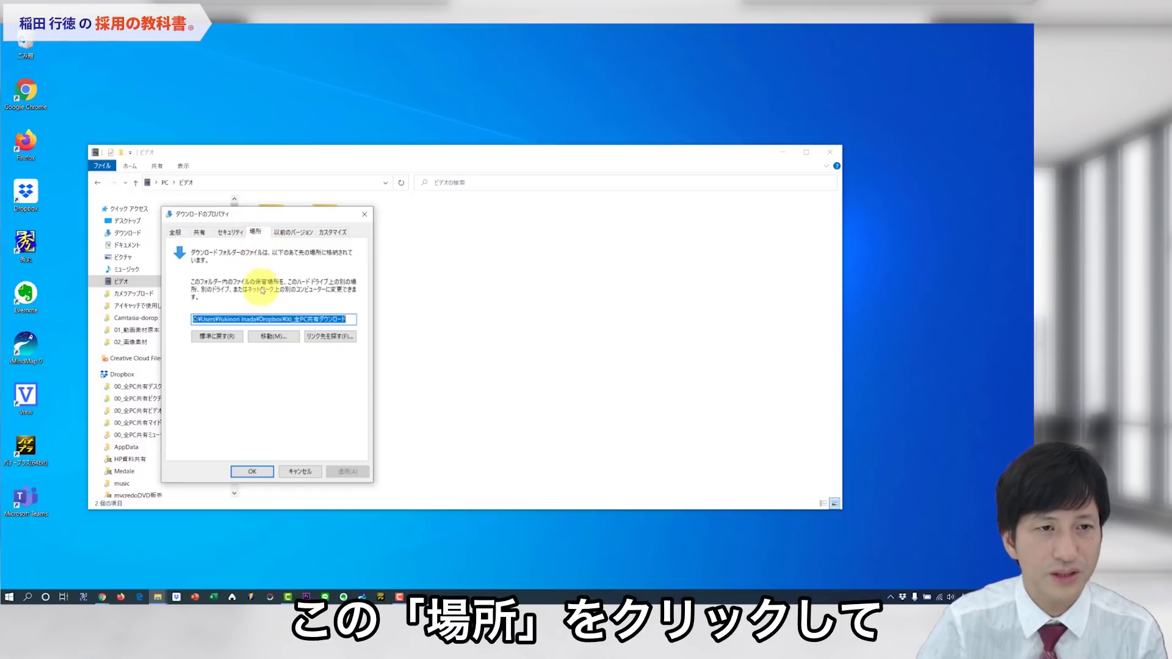
{"action": "left_click", "coordinate": [255, 320]}
{"action": "left_click_drag", "start_coordinate": [290, 216], "coordinate": [403, 234]}
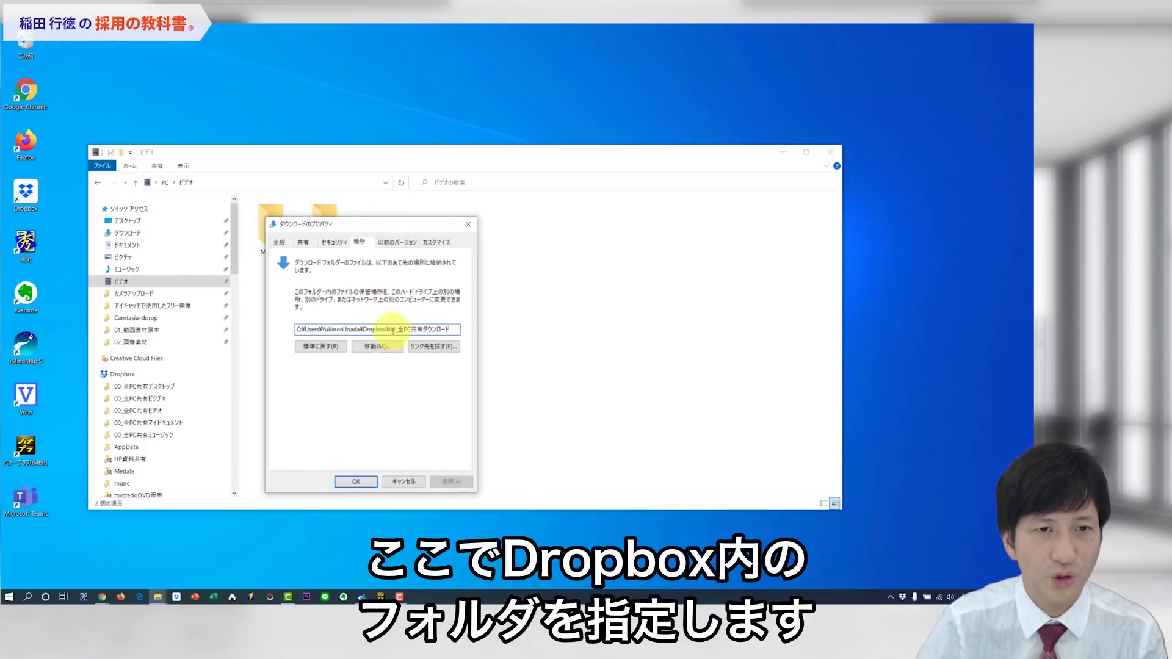
{"action": "left_click_drag", "start_coordinate": [447, 330], "coordinate": [385, 333]}
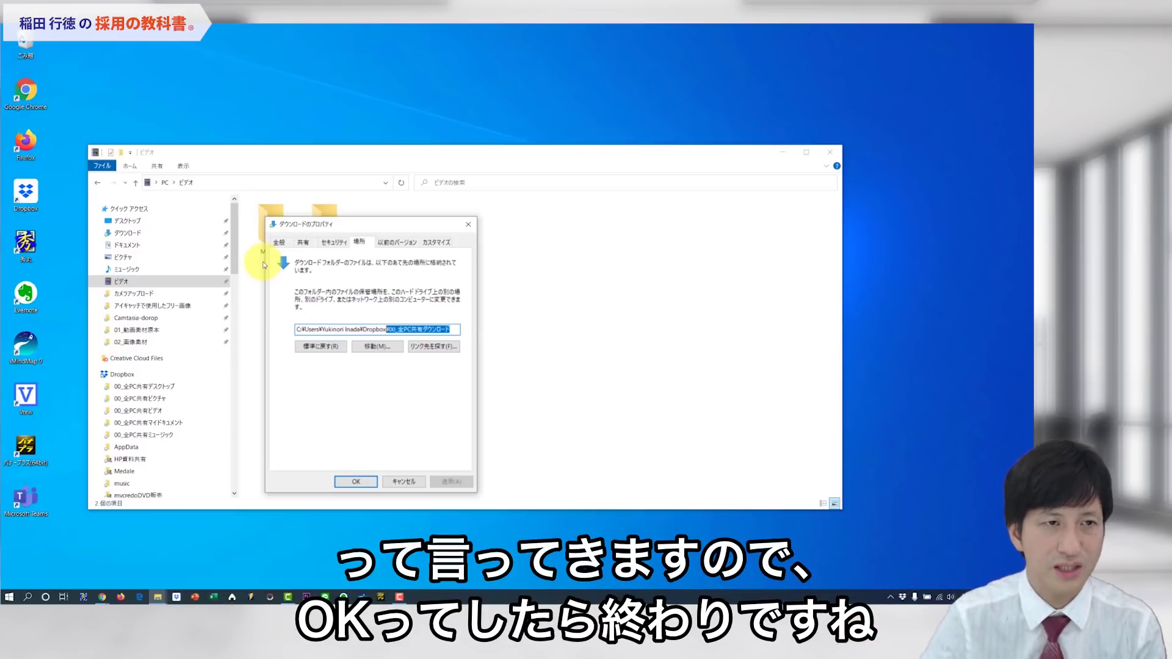
{"action": "left_click", "coordinate": [397, 479]}
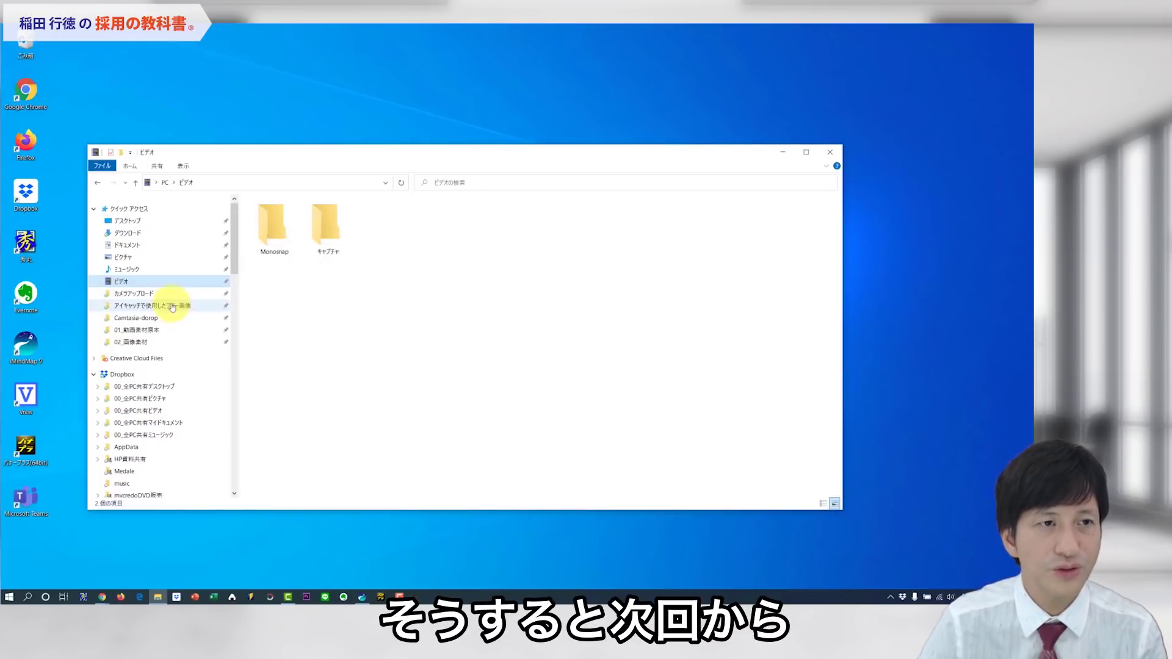
{"action": "left_click", "coordinate": [143, 236]}
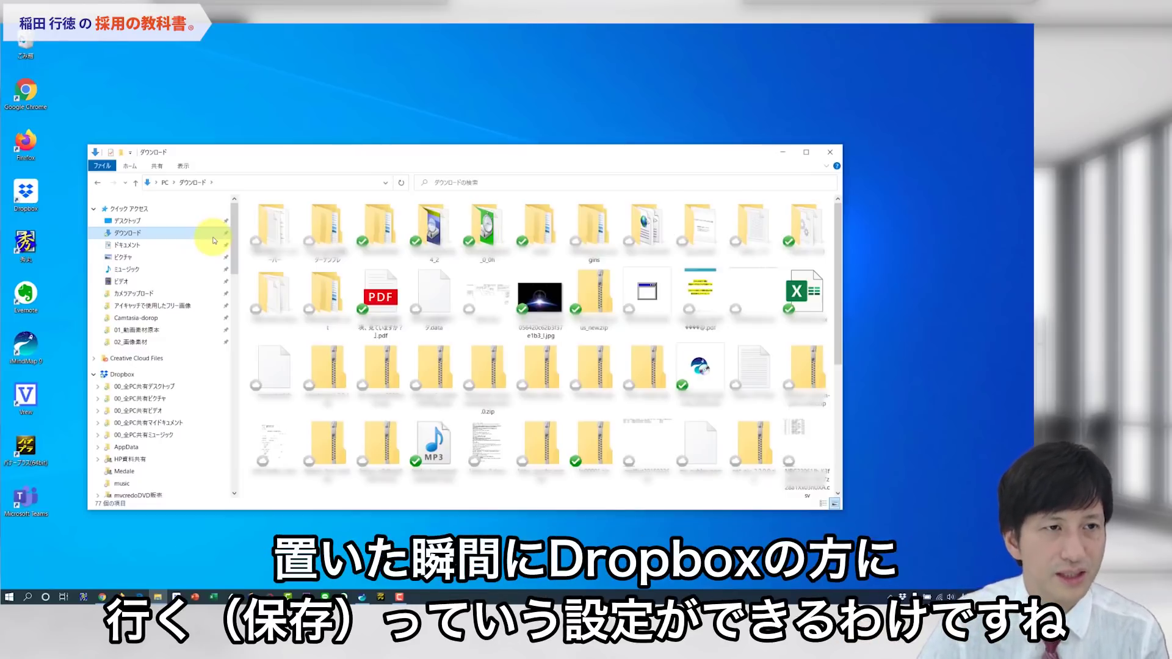
{"action": "right_click", "coordinate": [158, 284]}
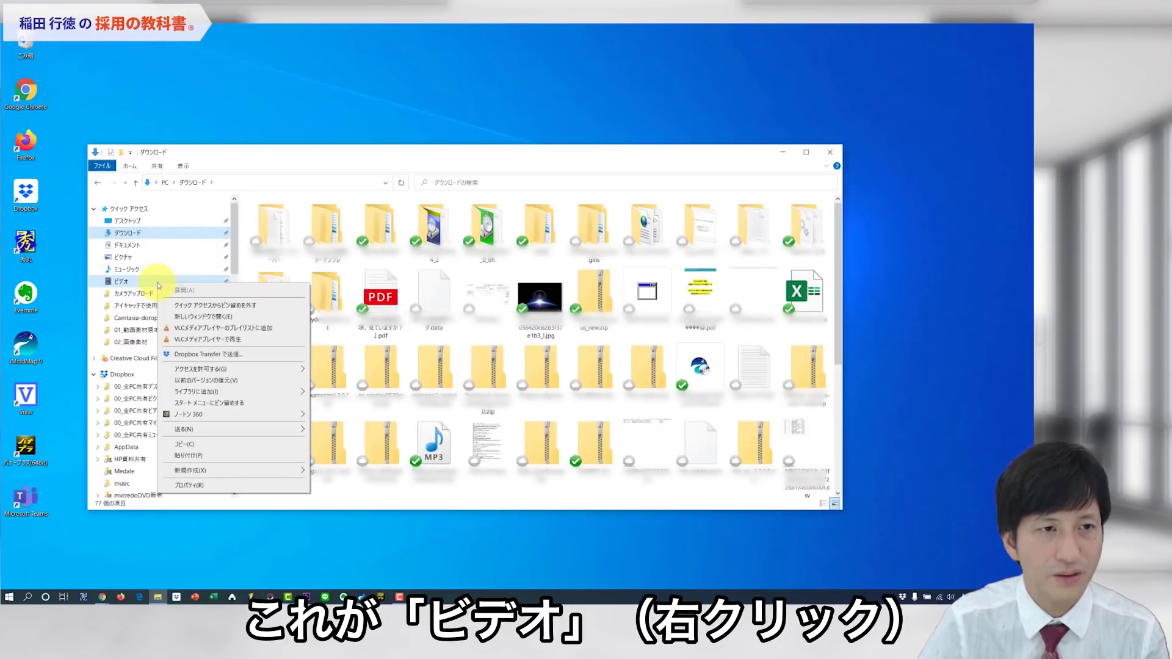
{"action": "left_click", "coordinate": [221, 493]}
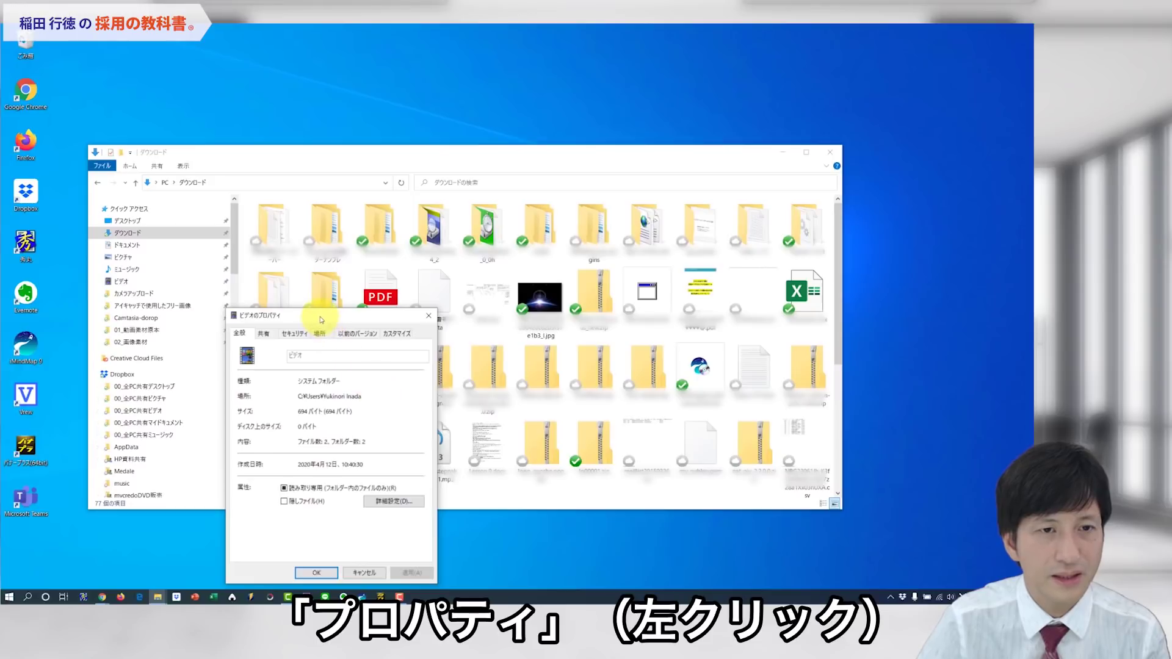
{"action": "left_click_drag", "start_coordinate": [320, 316], "coordinate": [308, 241]}
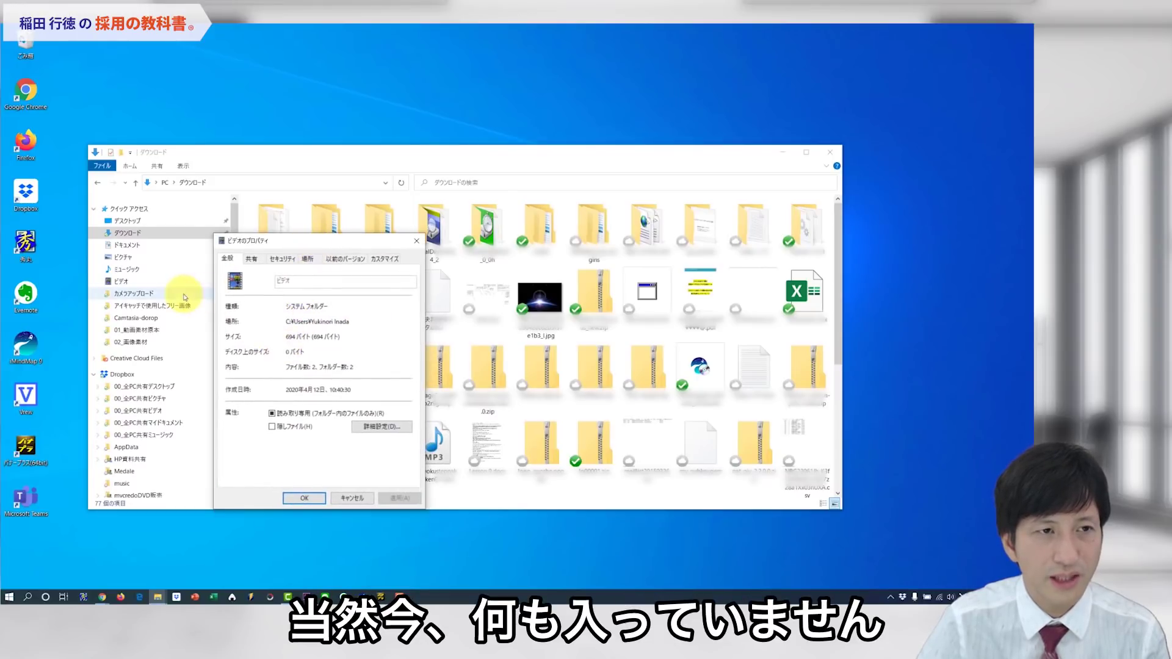
{"action": "left_click", "coordinate": [350, 497]}
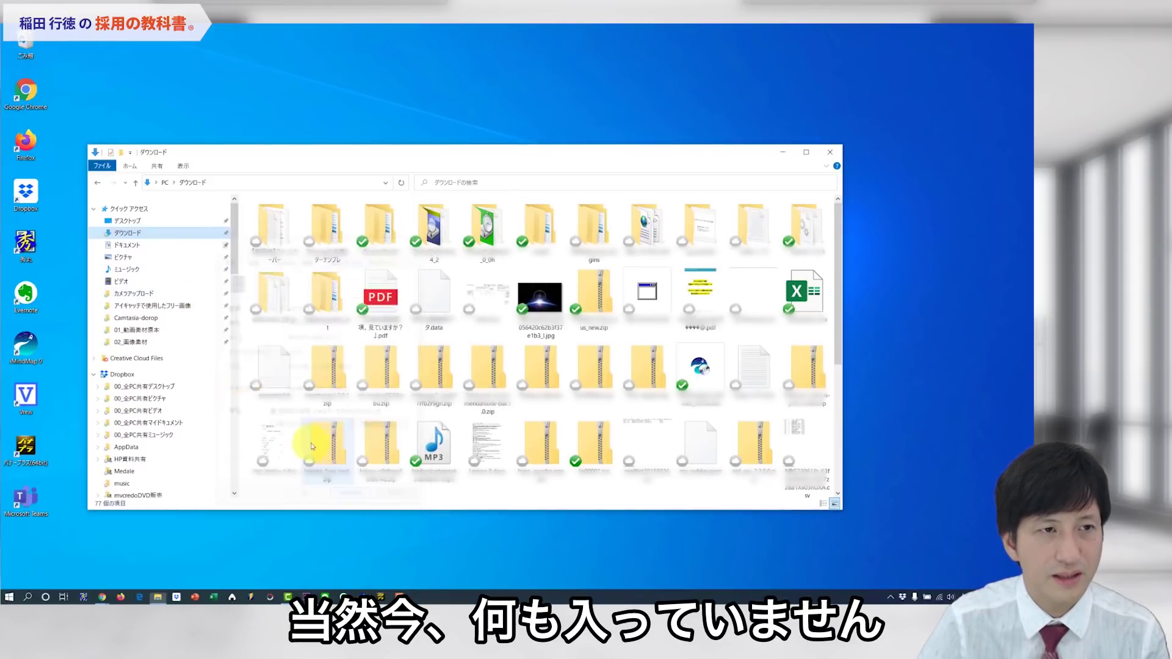
View the Videos folder's contents, open its properties and examine the path of its current storage location
{"action": "left_click", "coordinate": [122, 282]}
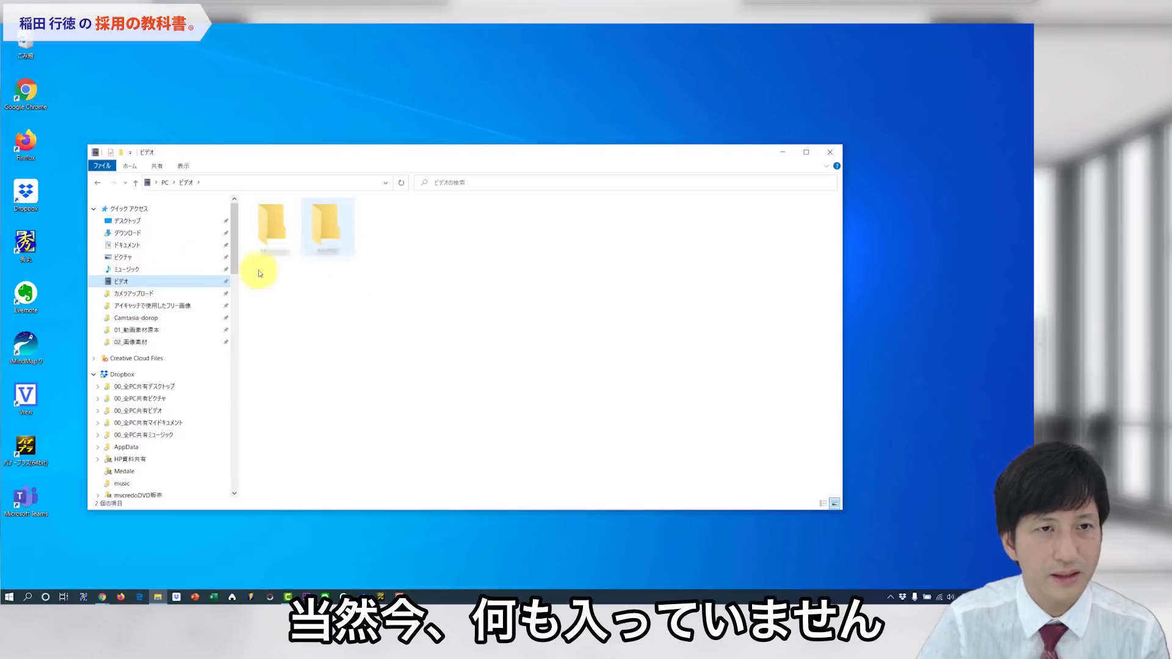
{"action": "right_click", "coordinate": [148, 284]}
{"action": "left_click", "coordinate": [214, 484]}
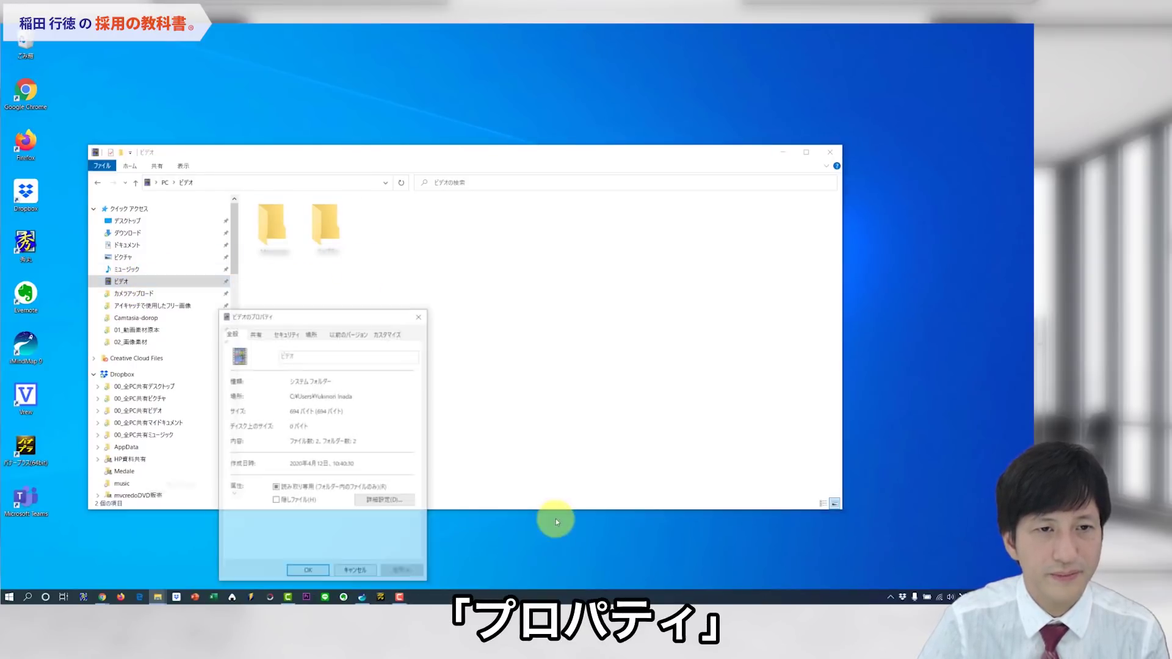
{"action": "left_click_drag", "start_coordinate": [337, 319], "coordinate": [335, 294]}
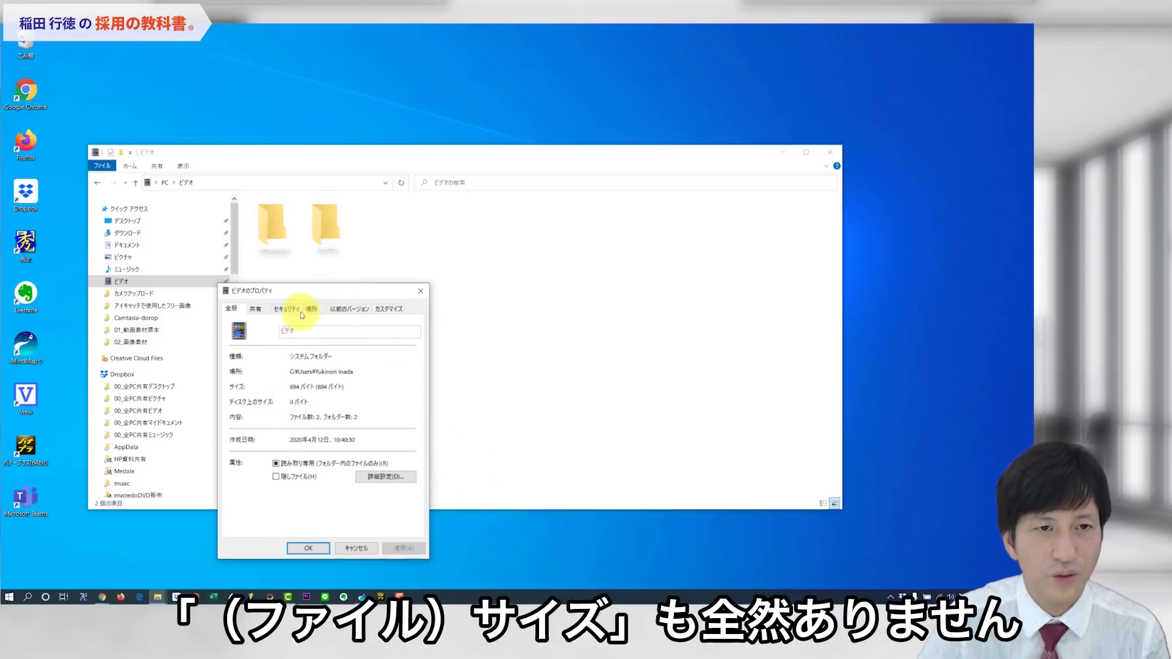
{"action": "left_click", "coordinate": [311, 309]}
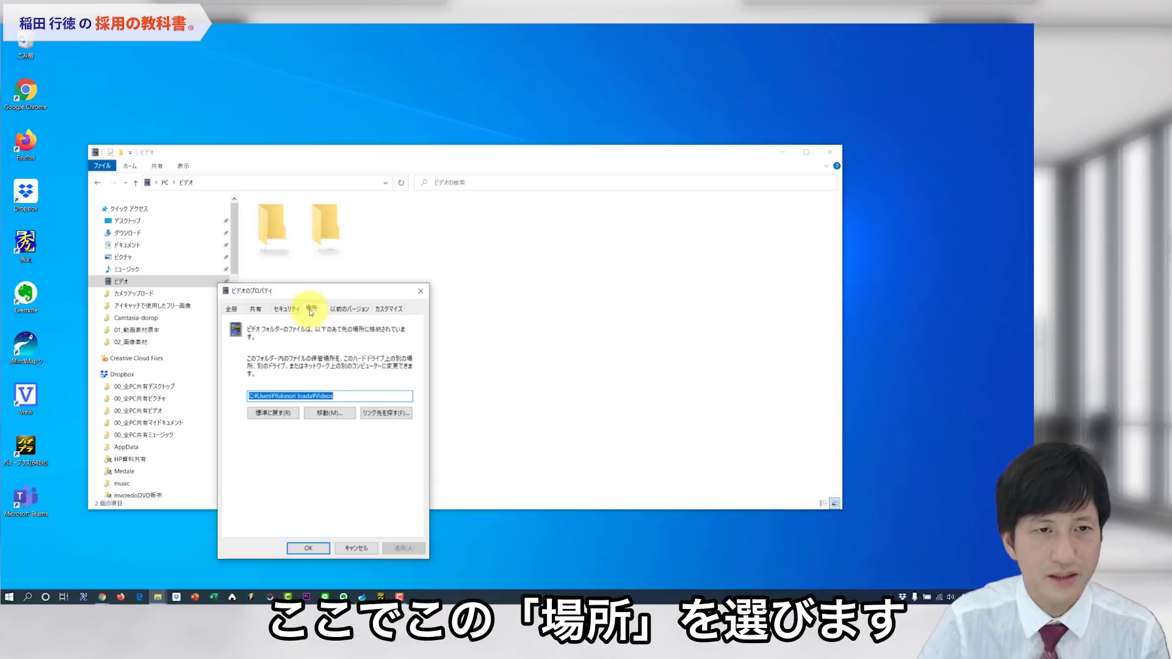
{"action": "left_click", "coordinate": [282, 396]}
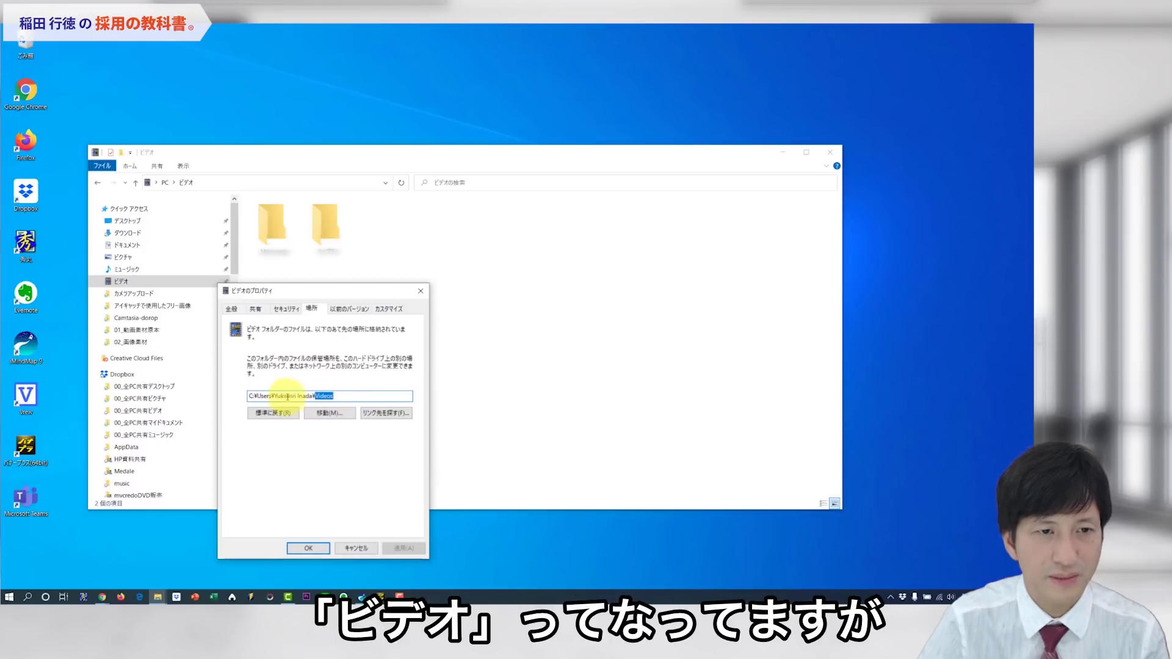
{"action": "left_click_drag", "start_coordinate": [271, 396], "coordinate": [298, 396]}
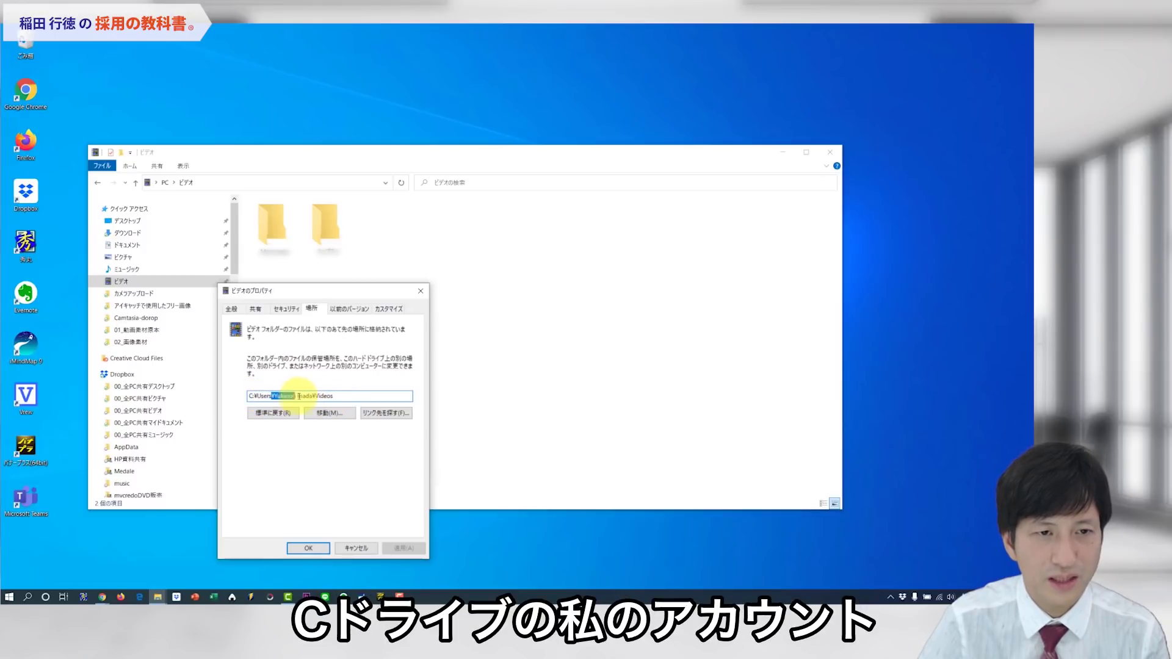
{"action": "left_click", "coordinate": [342, 398]}
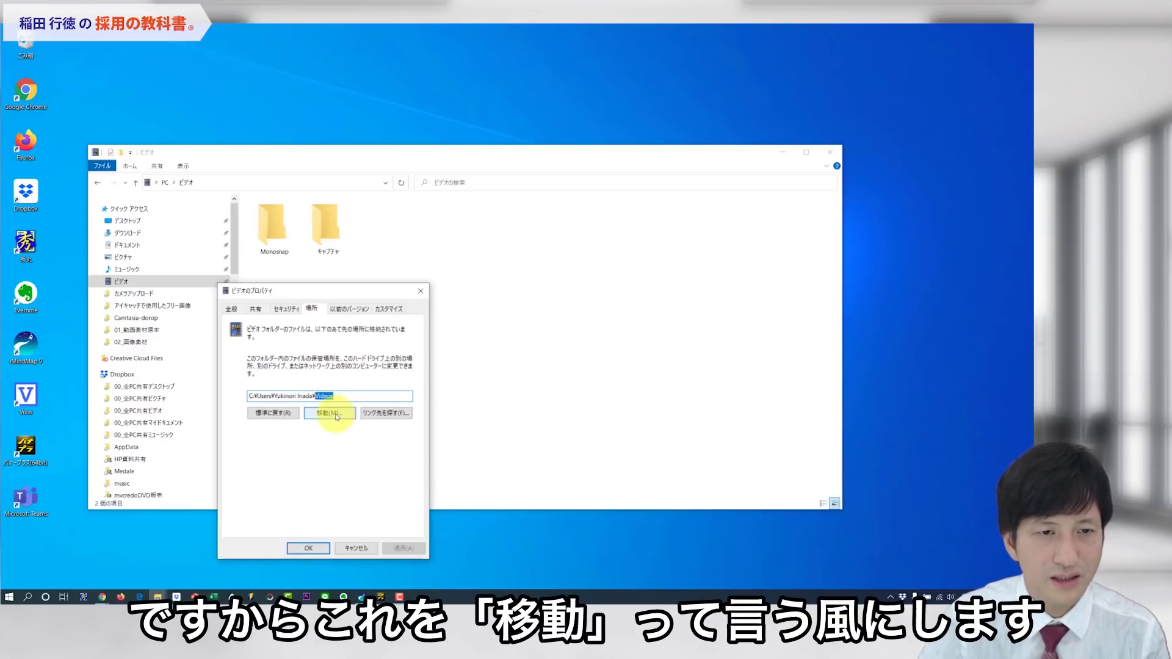
Choose the folder 00_全PC共有ビデオ inside Dropbox as the Videos folder's new location
{"action": "left_click", "coordinate": [328, 414]}
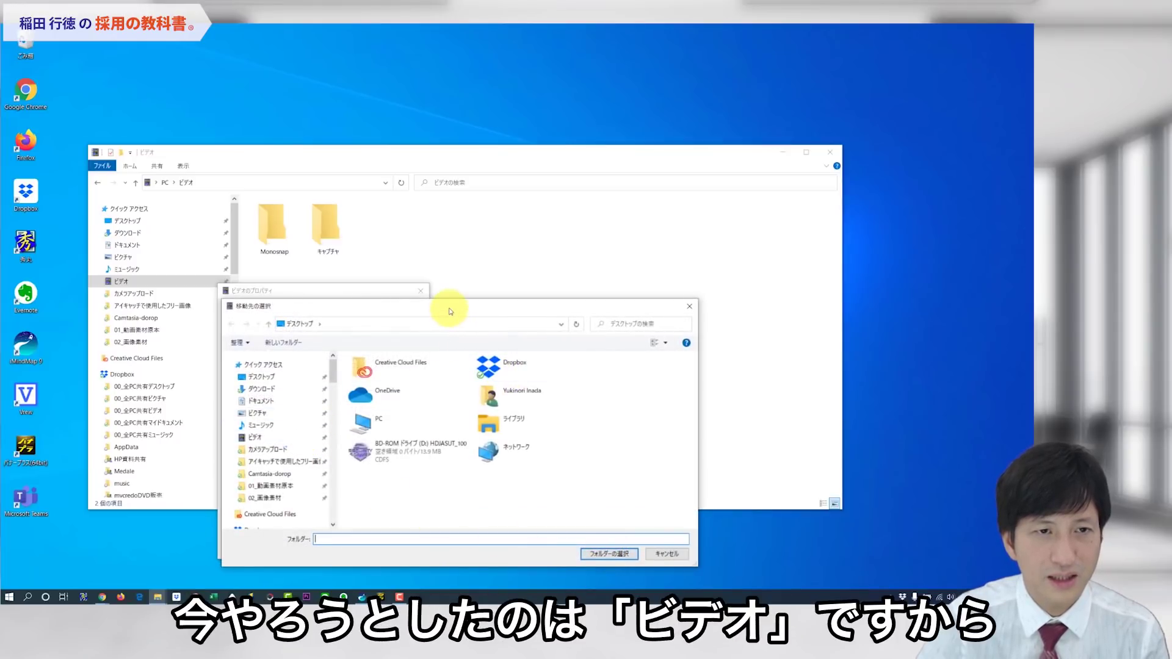
{"action": "left_click_drag", "start_coordinate": [452, 308], "coordinate": [522, 183]}
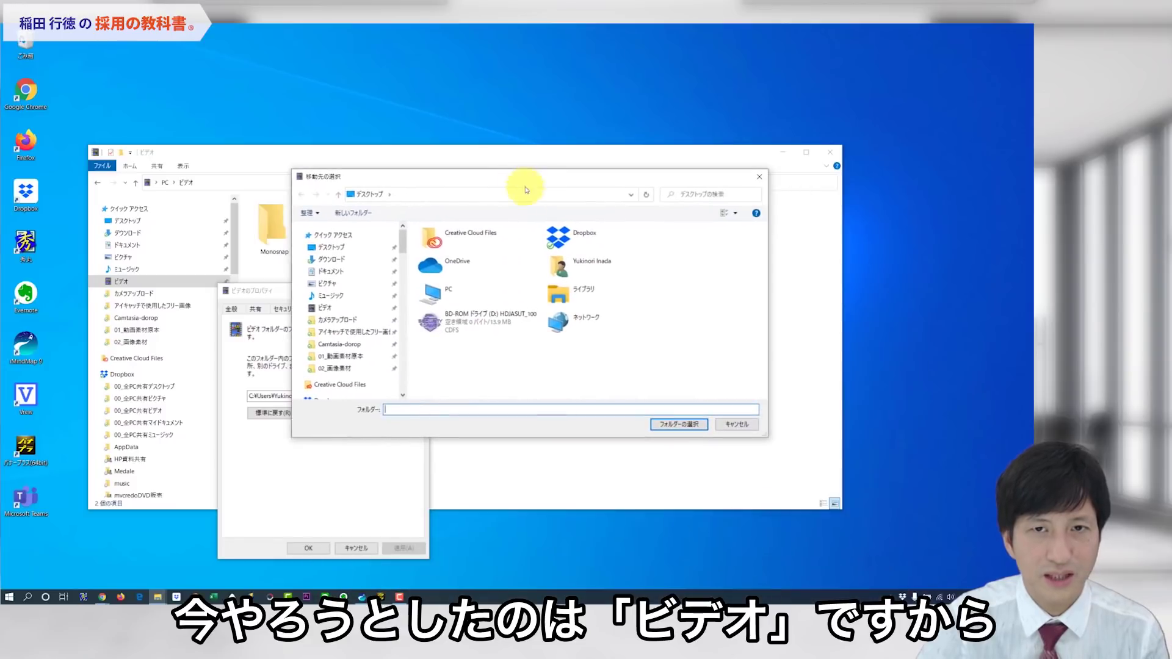
{"action": "left_click", "coordinate": [572, 238]}
{"action": "double_click", "coordinate": [571, 238]}
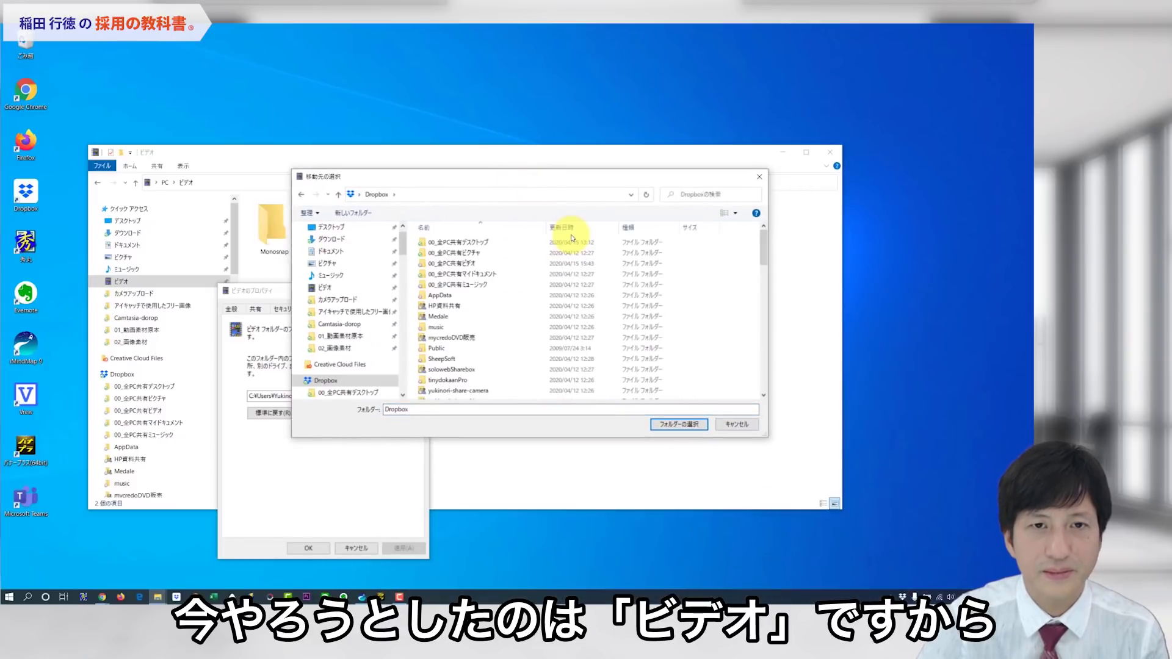
{"action": "left_click", "coordinate": [464, 264]}
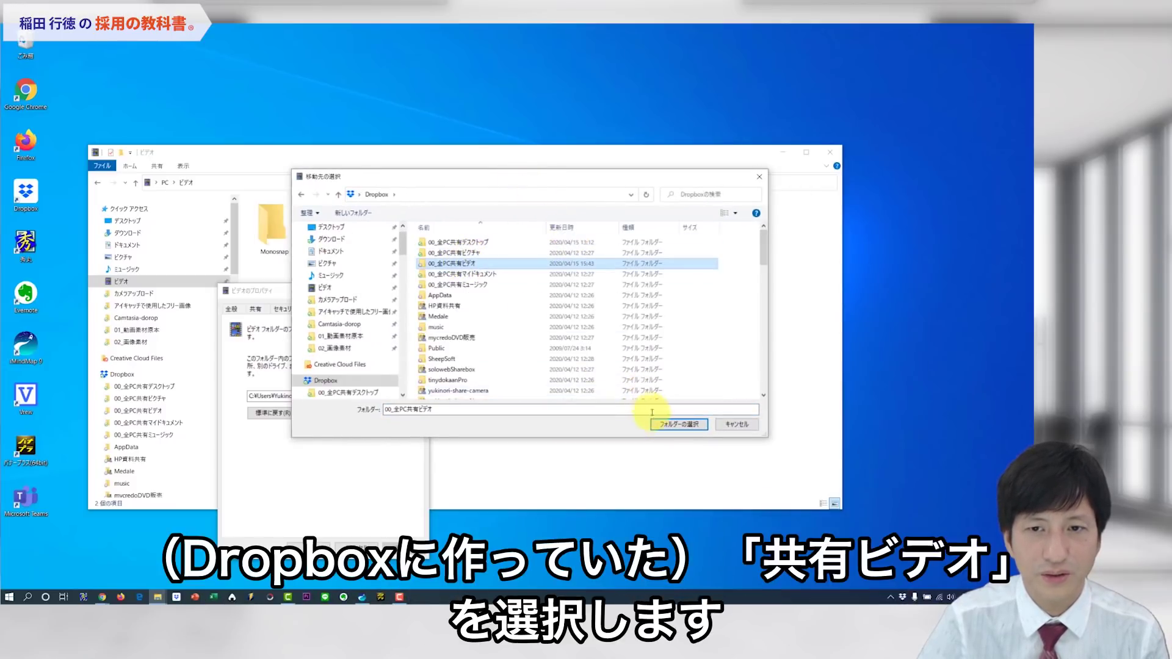
{"action": "left_click", "coordinate": [664, 430]}
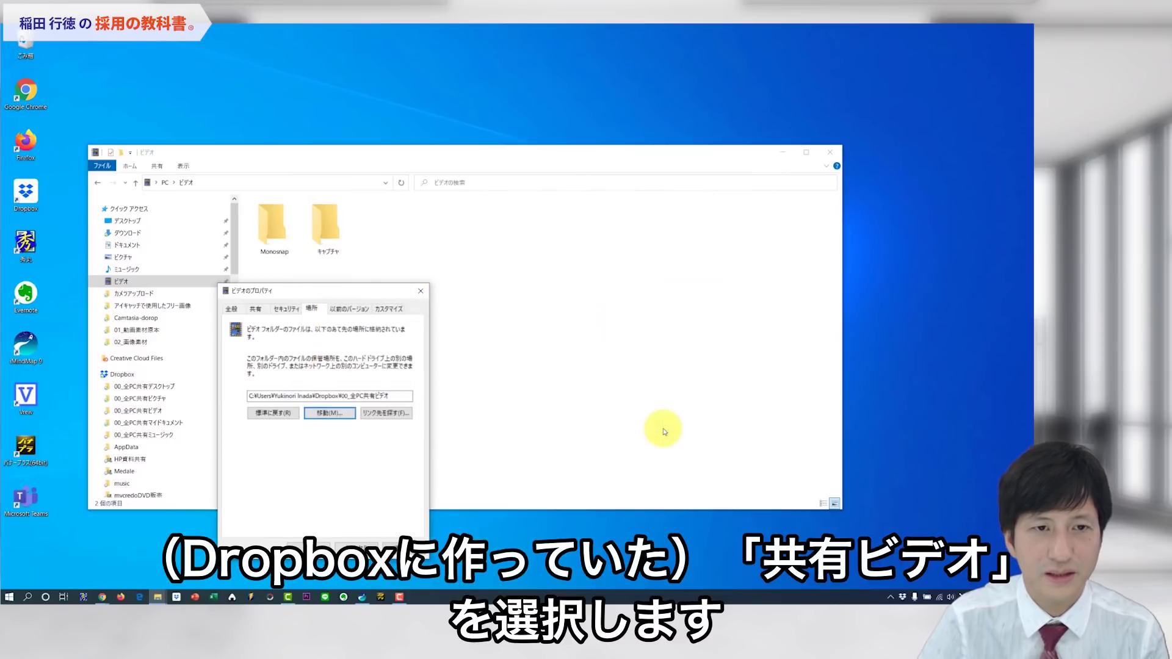
Apply the Videos folder's new location, agree to move all existing files there, and close the properties
{"action": "left_click", "coordinate": [401, 548]}
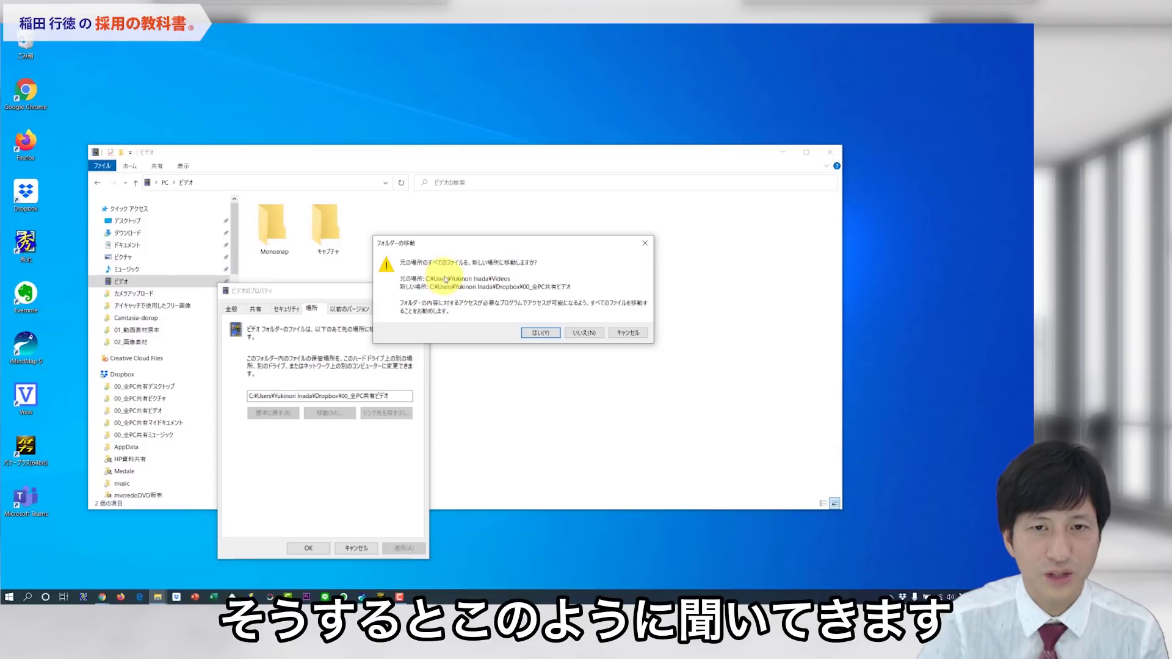
{"action": "left_click", "coordinate": [530, 333]}
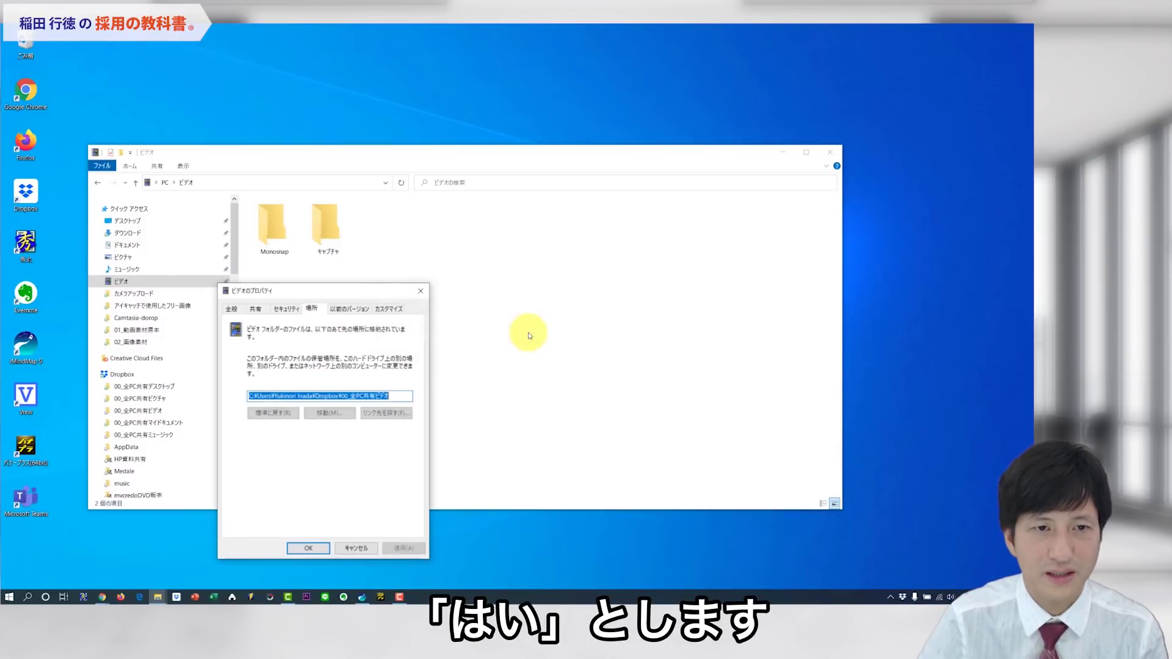
{"action": "left_click", "coordinate": [309, 548]}
View the contents of the relocated Videos folder and check its storage location in its properties
{"action": "left_click", "coordinate": [134, 282]}
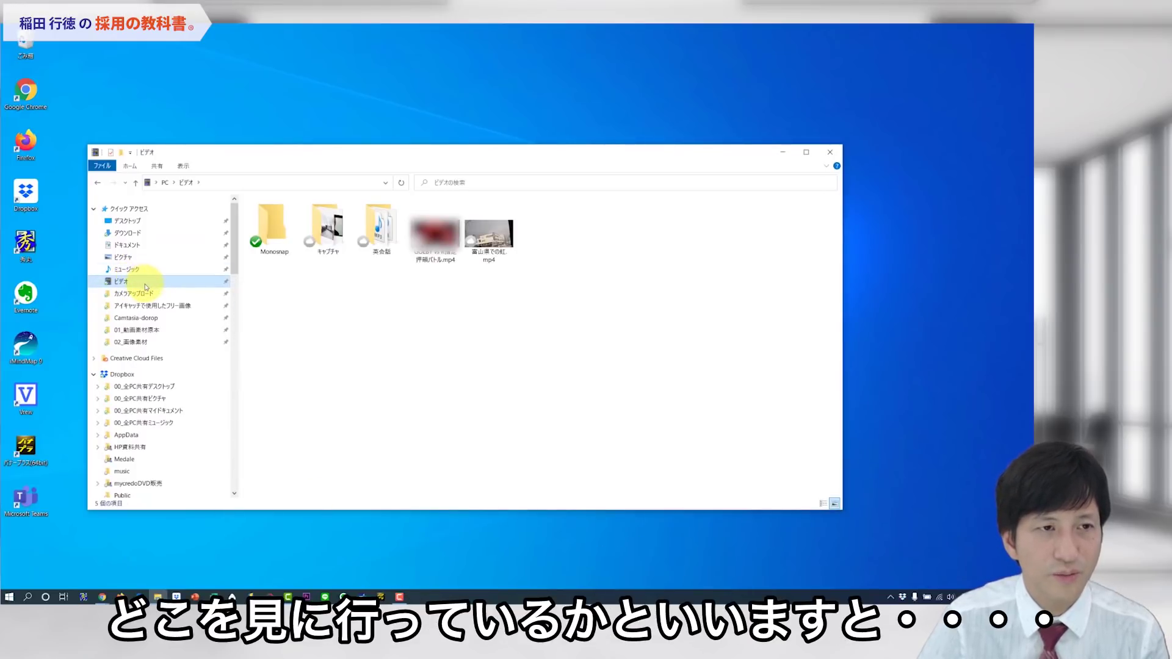
{"action": "right_click", "coordinate": [144, 283]}
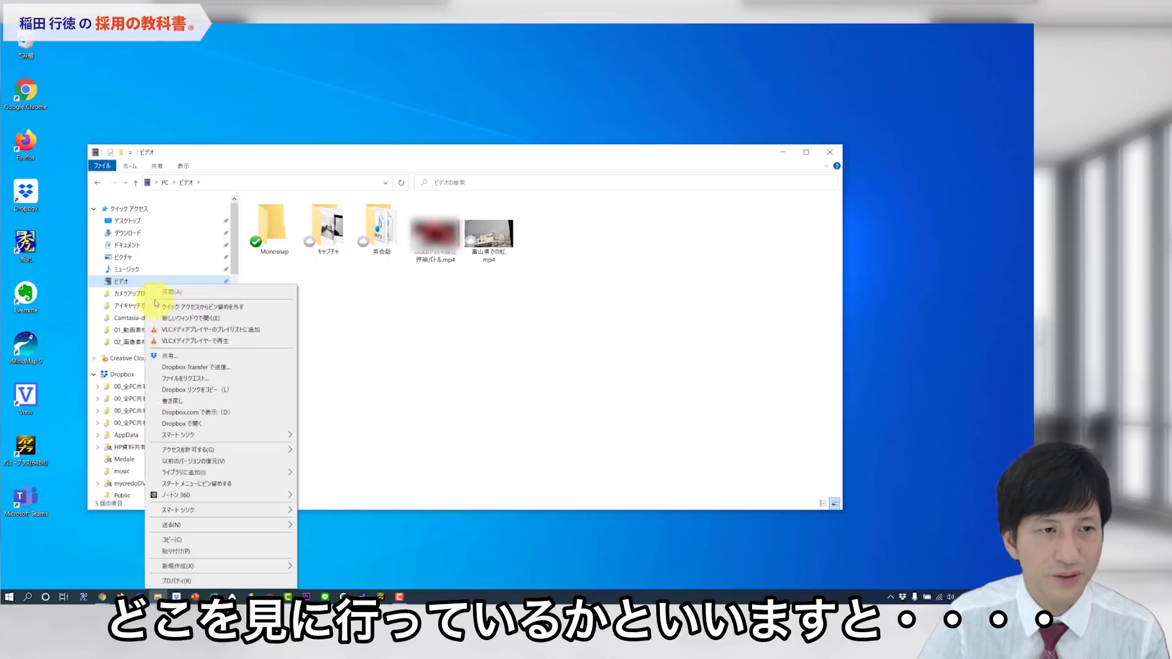
{"action": "left_click", "coordinate": [212, 582]}
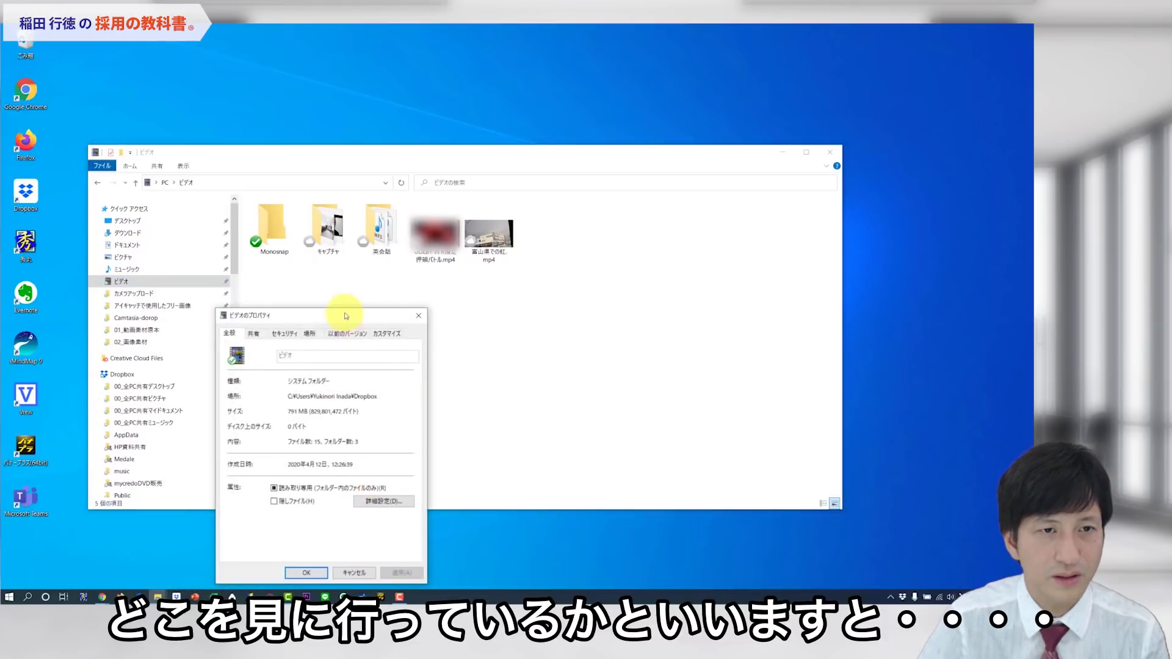
{"action": "left_click_drag", "start_coordinate": [346, 315], "coordinate": [344, 199]}
{"action": "left_click", "coordinate": [313, 218]}
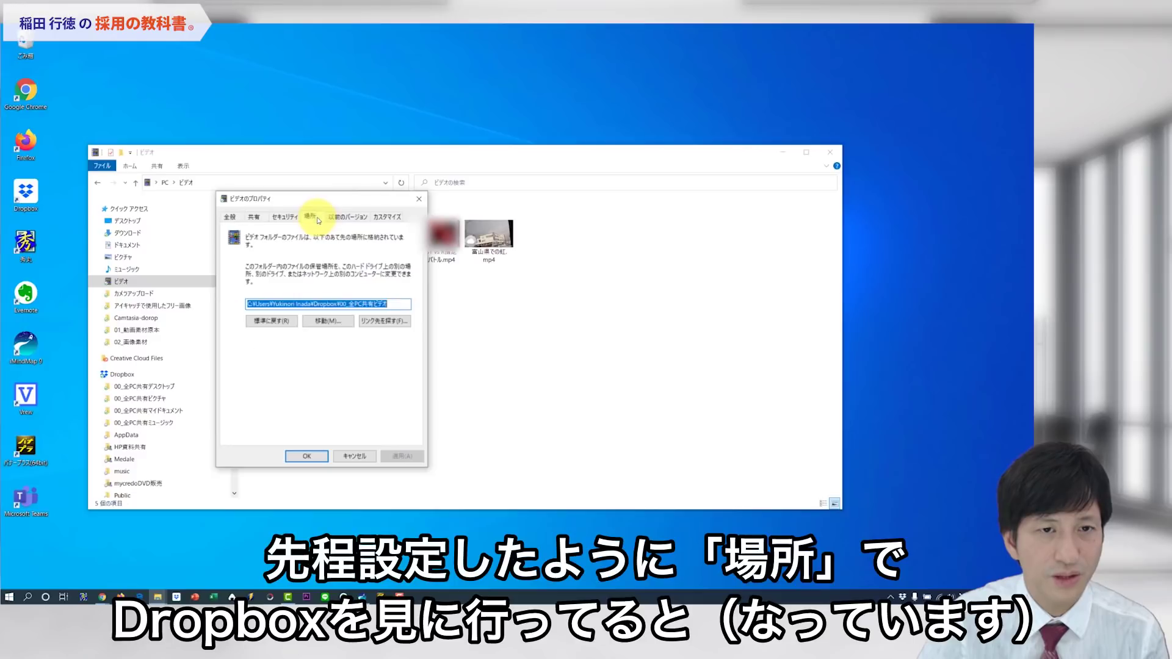
Examine the Videos folder's storage path and close its properties without changing anything
{"action": "left_click", "coordinate": [386, 304]}
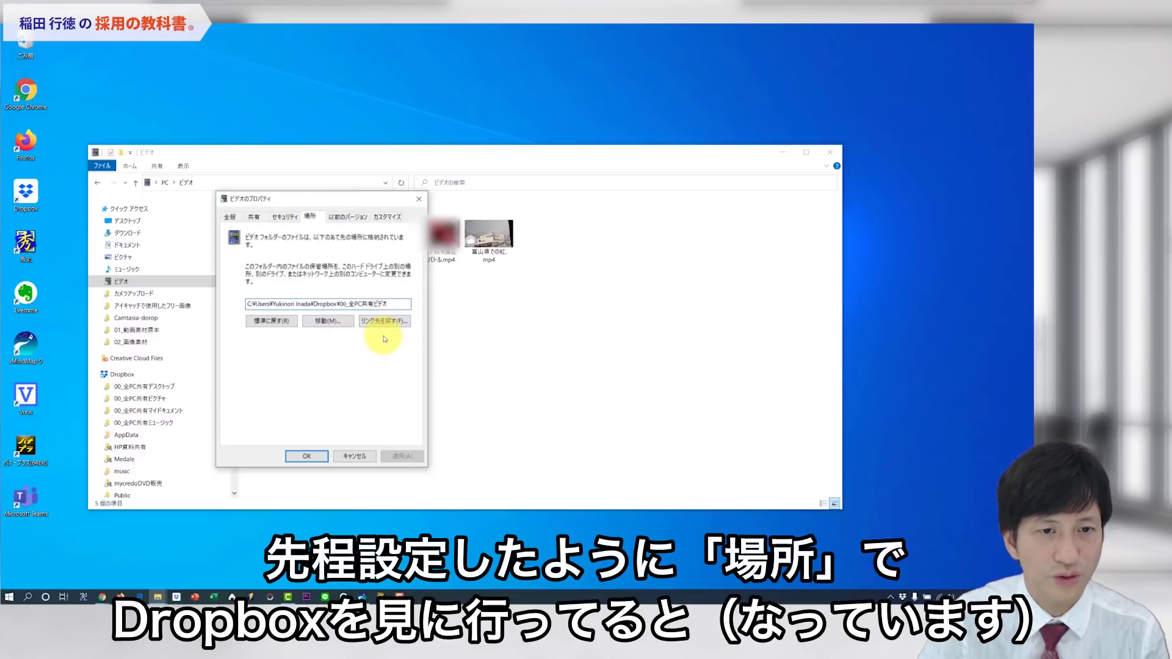
{"action": "left_click", "coordinate": [355, 455]}
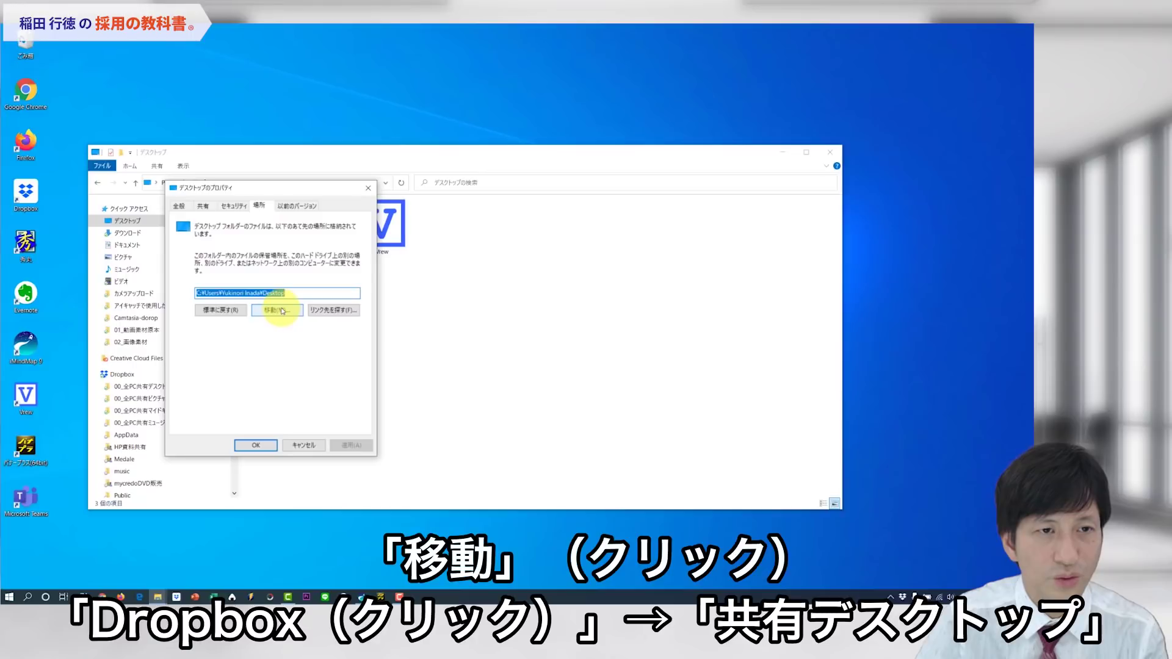
Choose the folder 00_全PC共有デスクトップ inside Dropbox as the Desktop folder's new location
{"action": "left_click", "coordinate": [295, 308]}
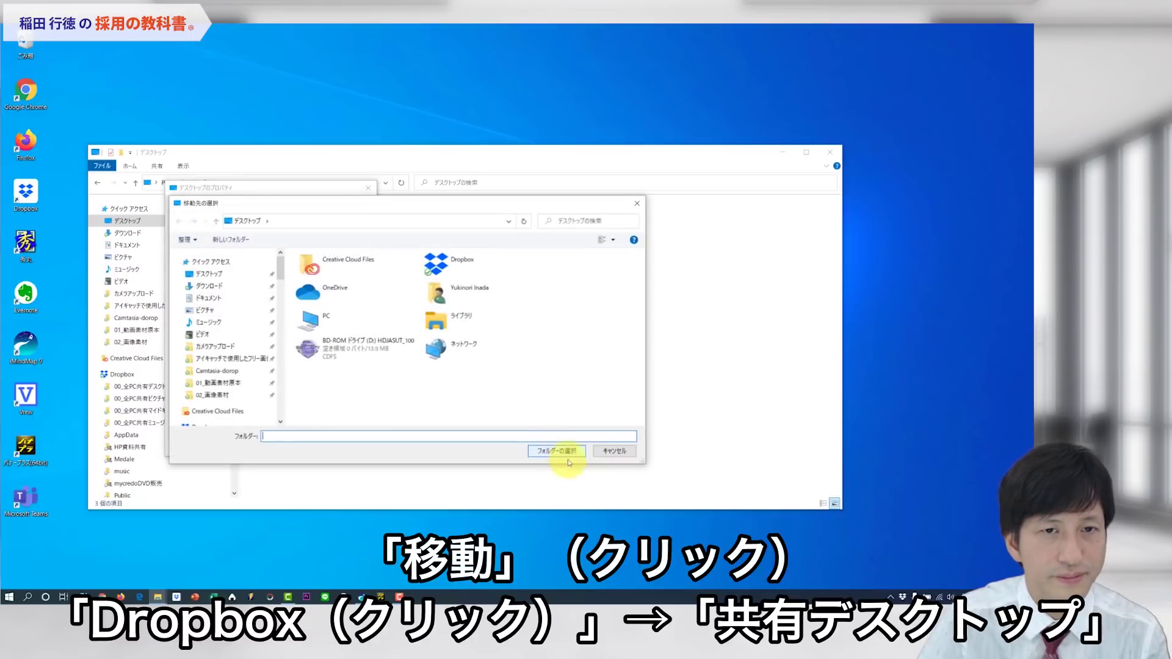
{"action": "double_click", "coordinate": [451, 264]}
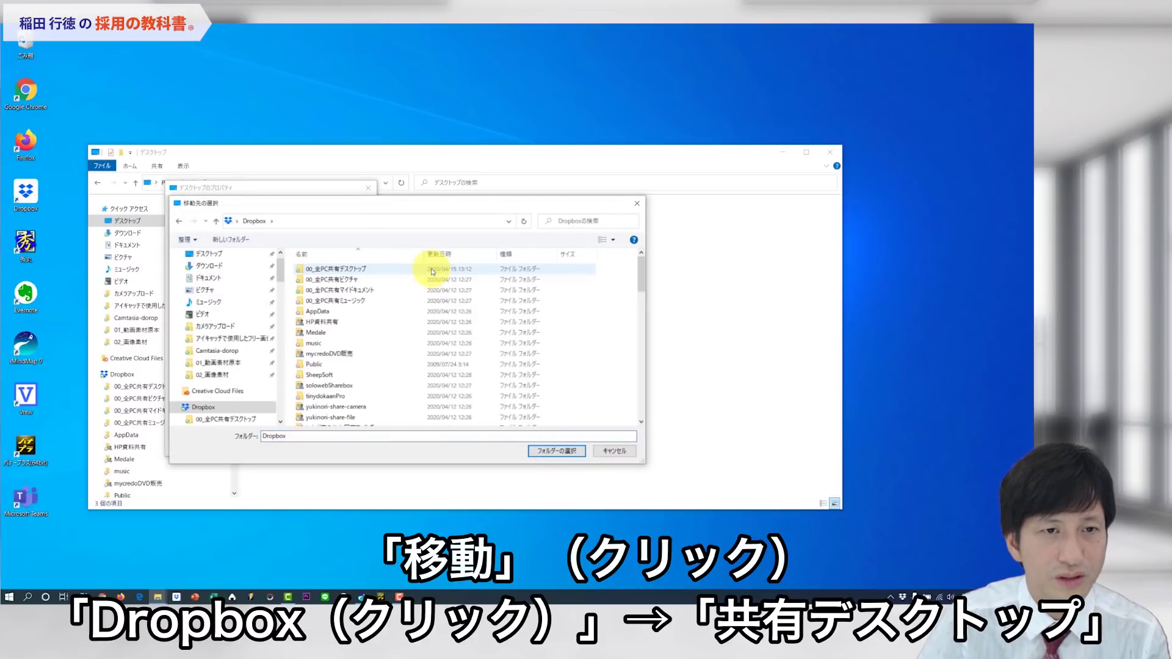
{"action": "left_click", "coordinate": [374, 271]}
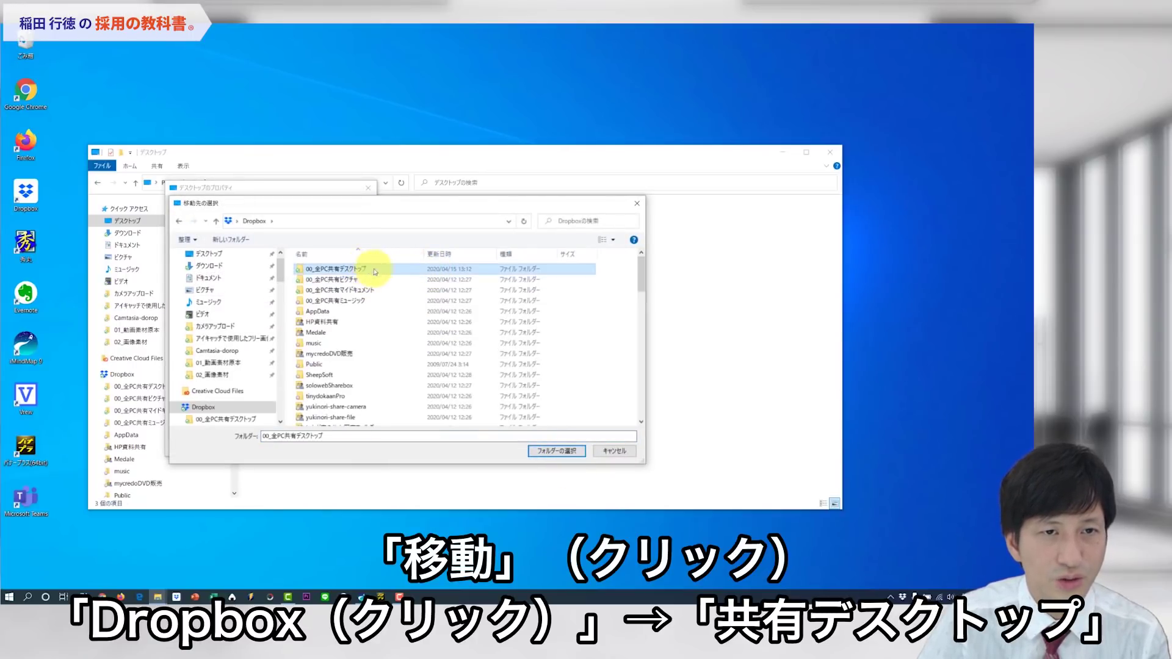
{"action": "left_click", "coordinate": [549, 451]}
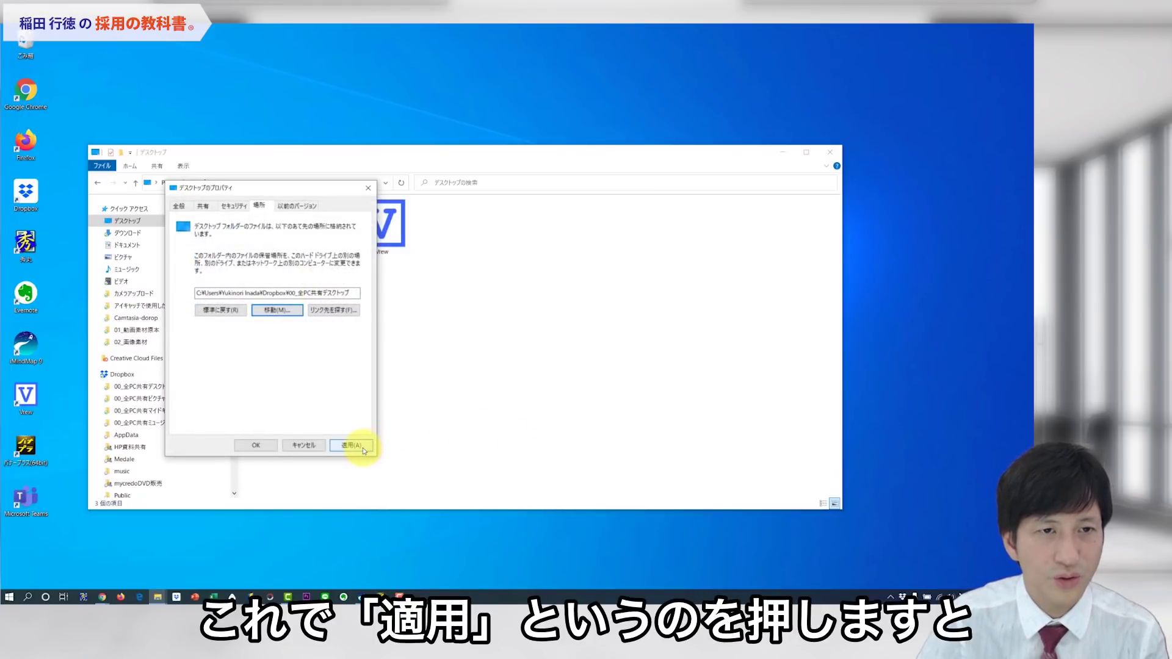
Apply the Desktop folder's new location, agree to move its existing files there, and clear the properties and folder window off the desktop
{"action": "left_click", "coordinate": [362, 447]}
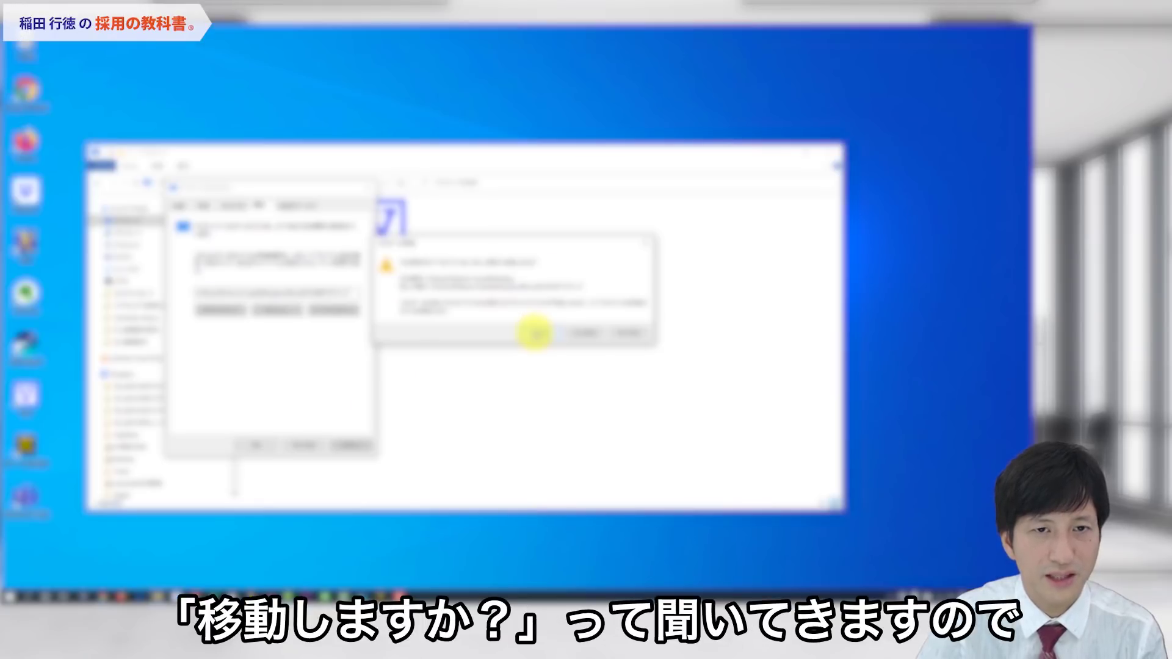
{"action": "left_click", "coordinate": [533, 333]}
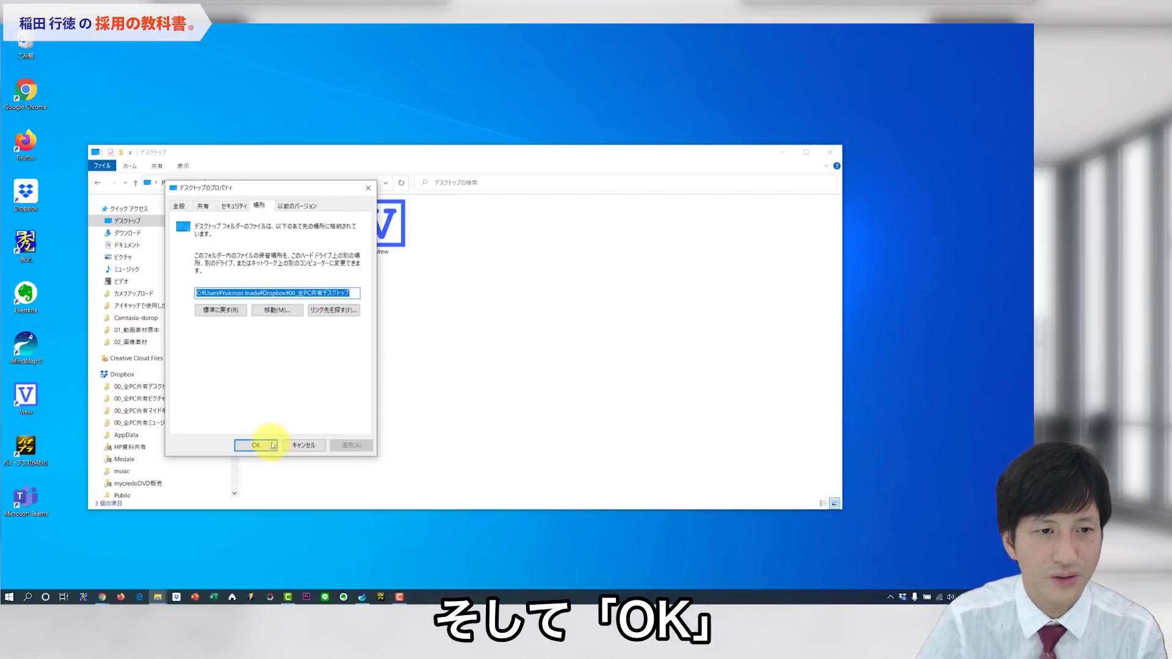
{"action": "left_click", "coordinate": [266, 448]}
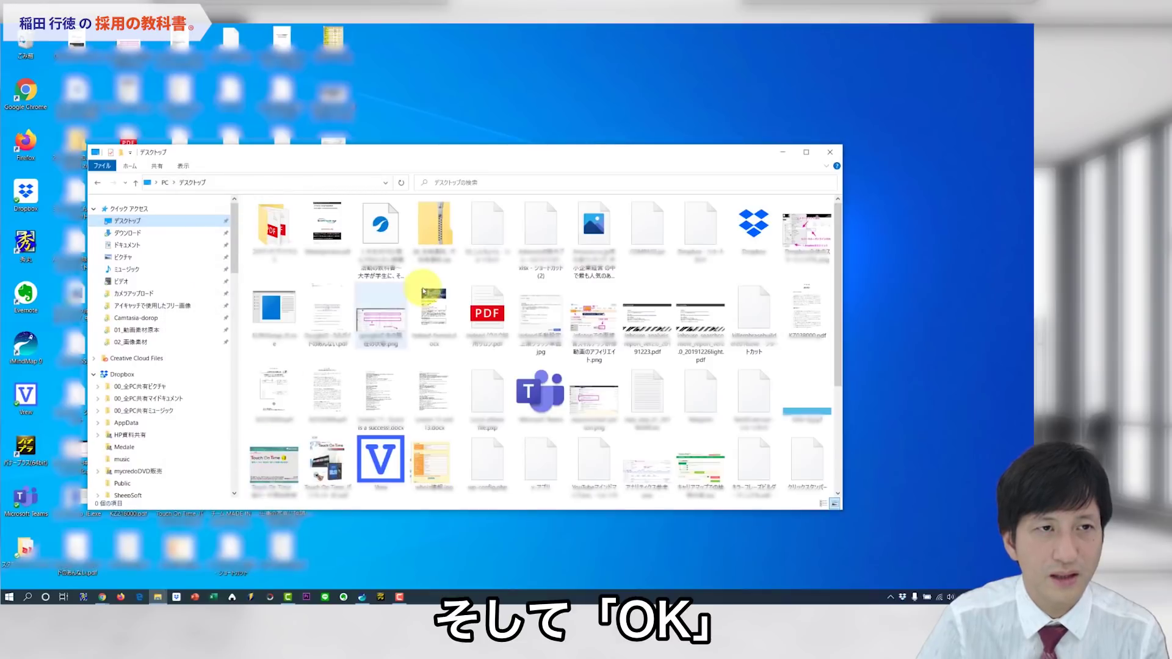
{"action": "left_click", "coordinate": [783, 151]}
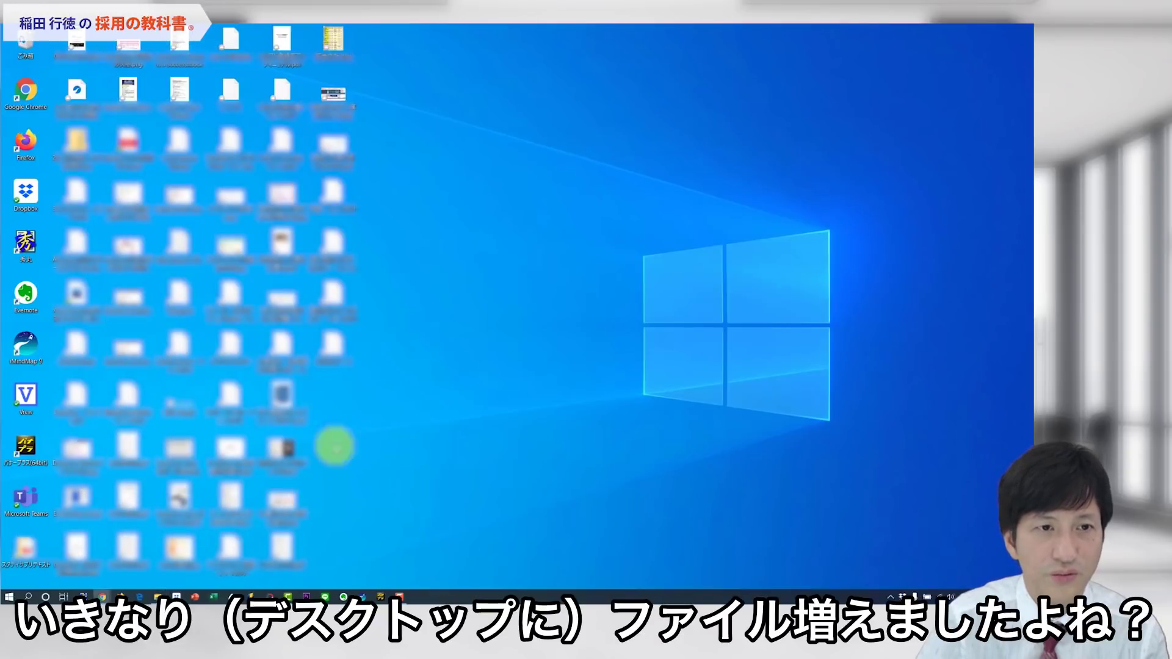